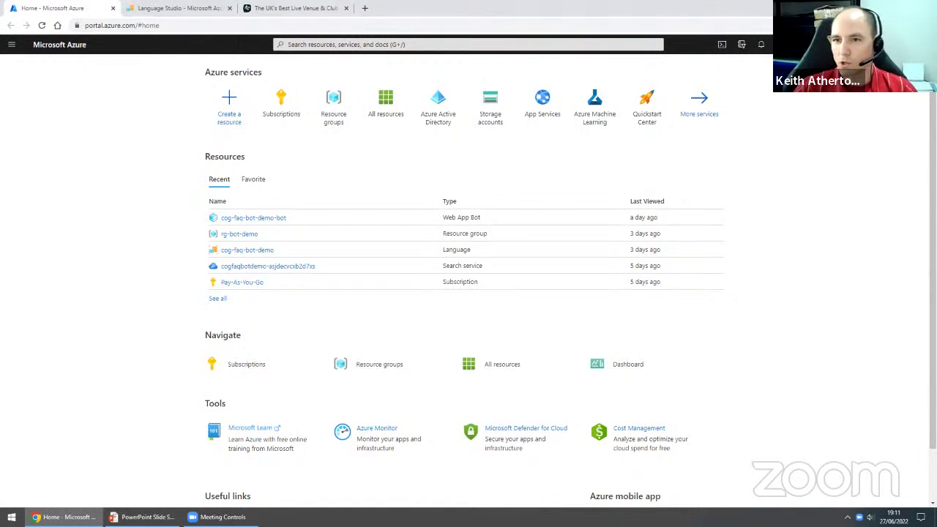
- Start a new Language service resource from the marketplace with Custom question answering added
left_click(237, 115)
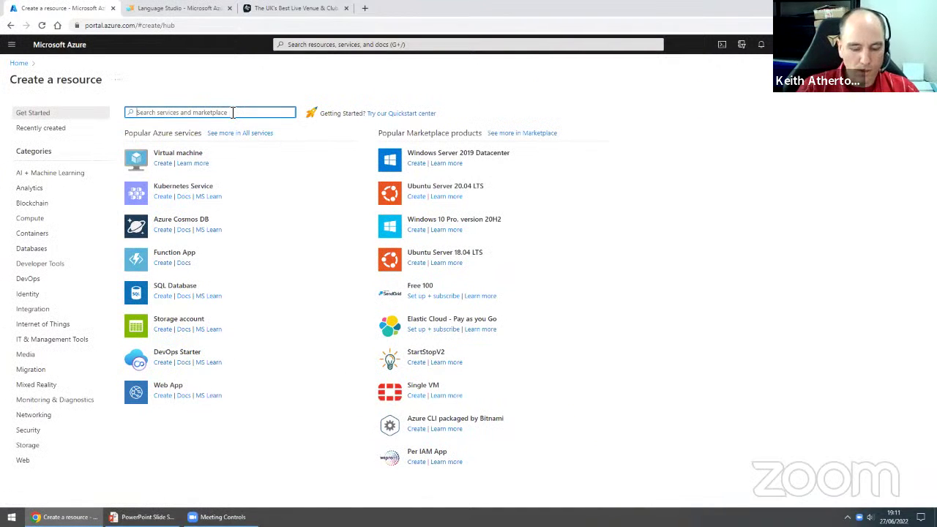
type("Language ")
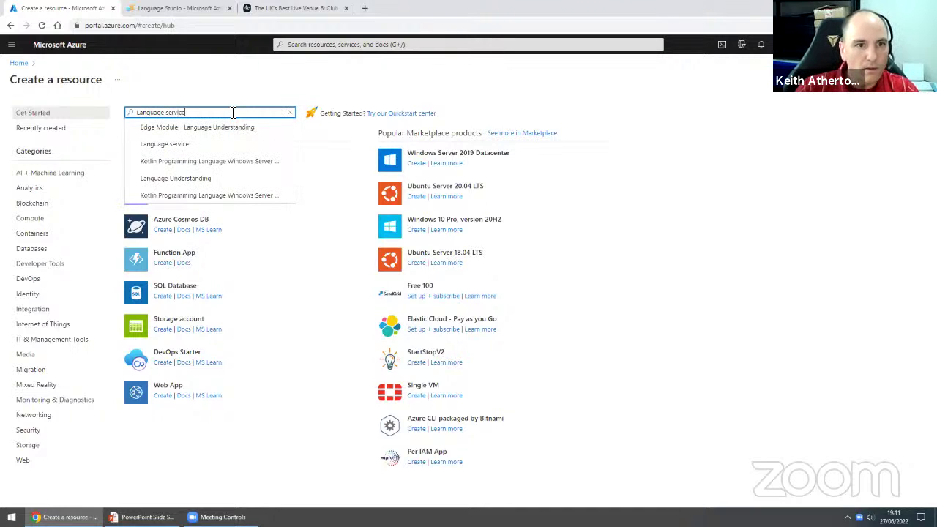
type("service")
left_click(178, 126)
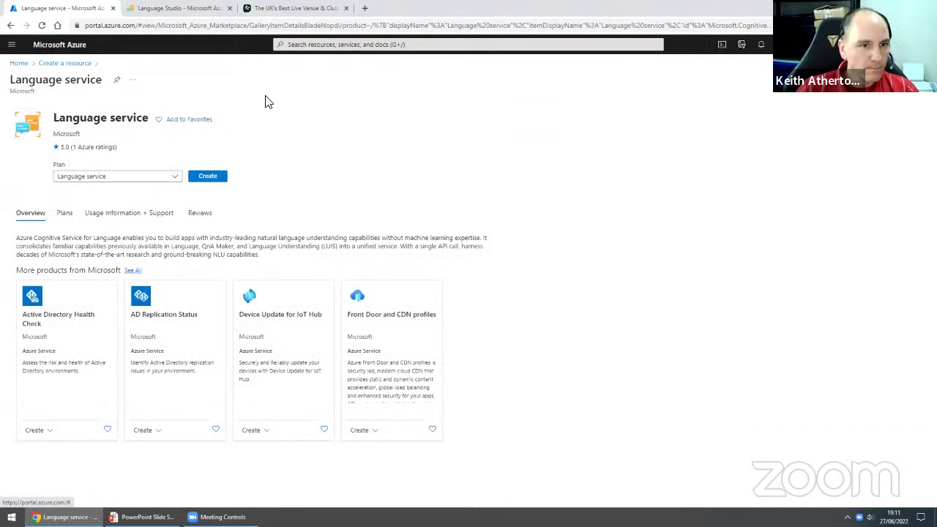
left_click(222, 181)
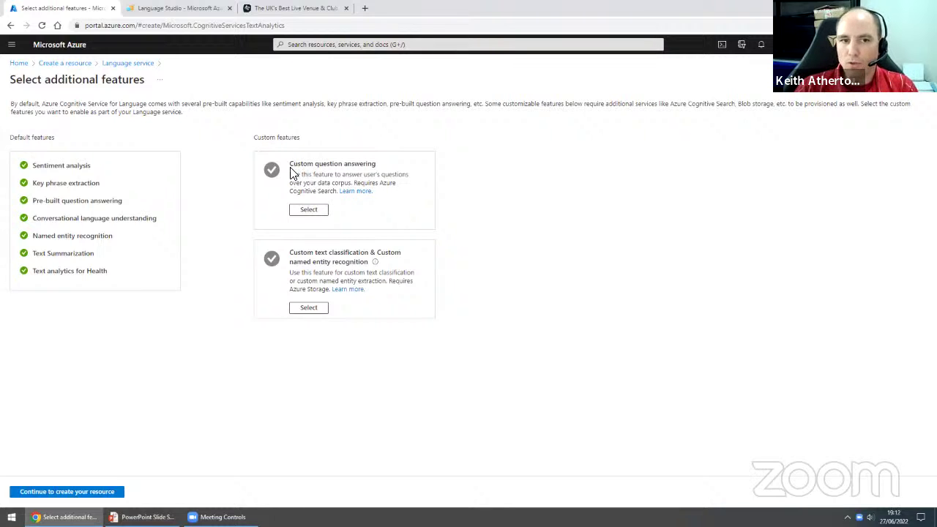
left_click(321, 211)
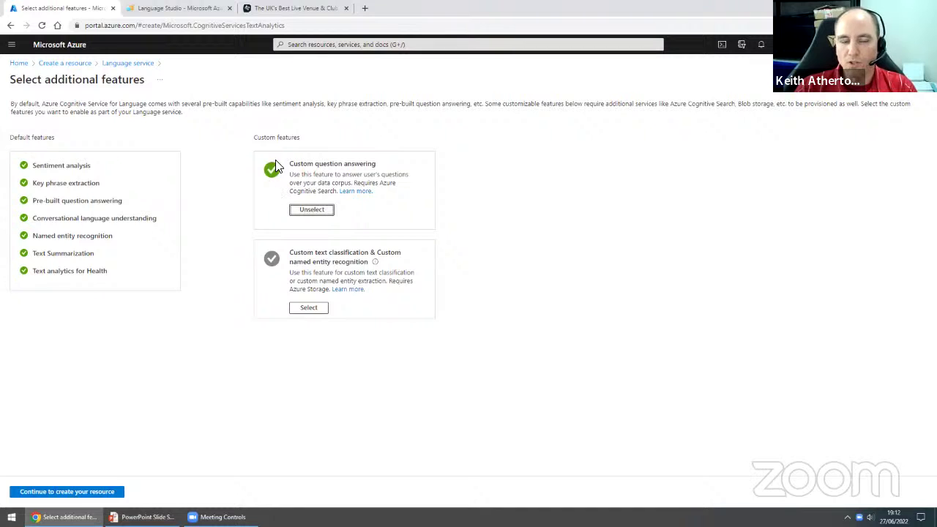
left_click(108, 489)
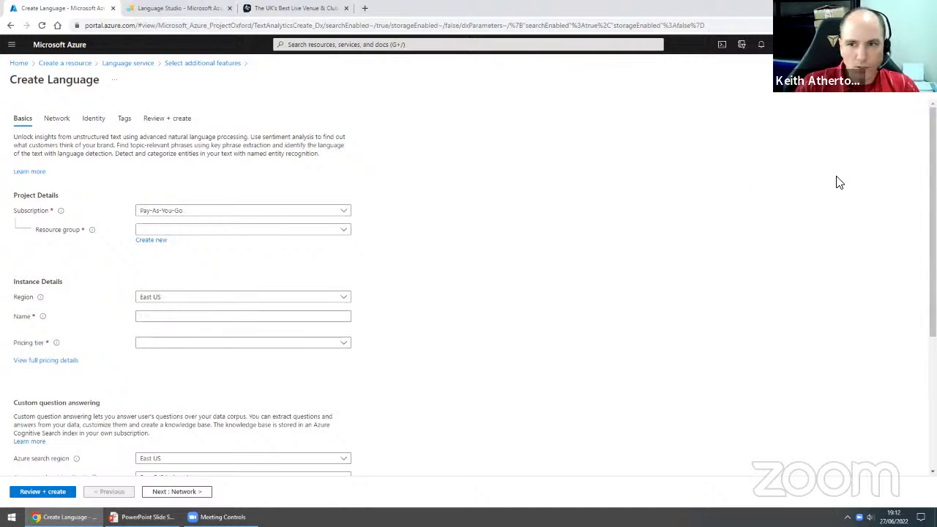
- Set the Language resource region to UK South and name it my-bot123
scroll(871, 170, "down", 2)
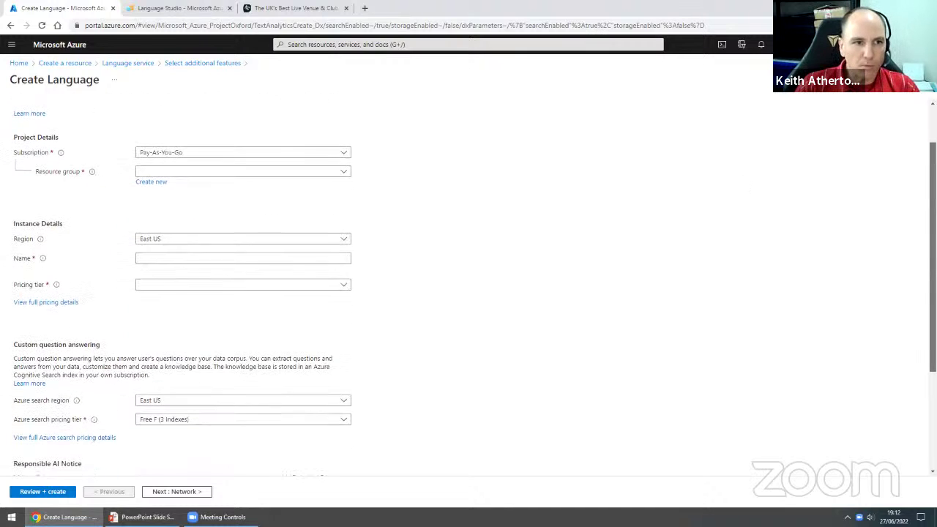
scroll(914, 174, "down", 1)
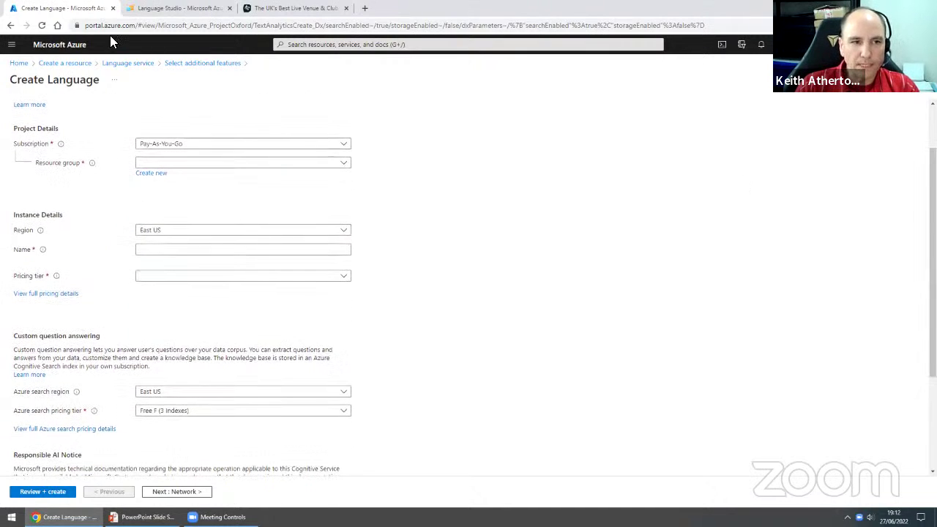
left_click(189, 166)
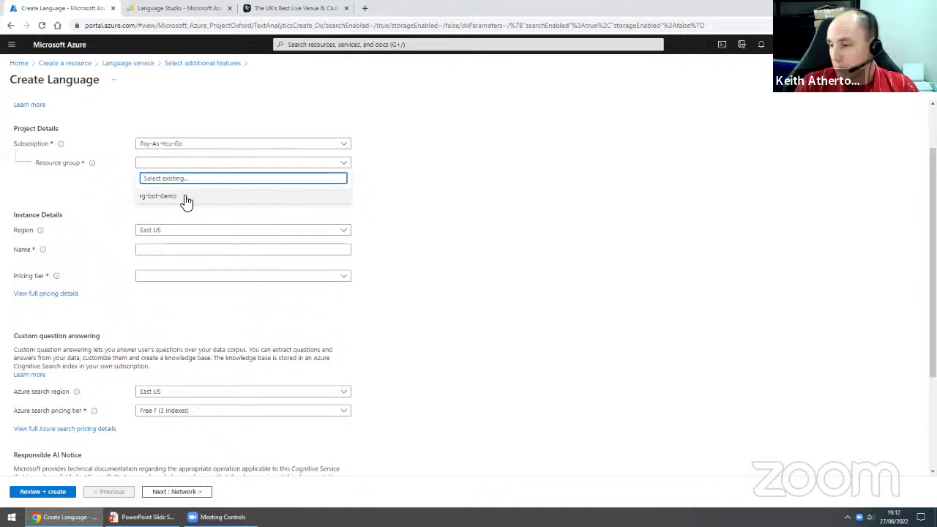
left_click(363, 211)
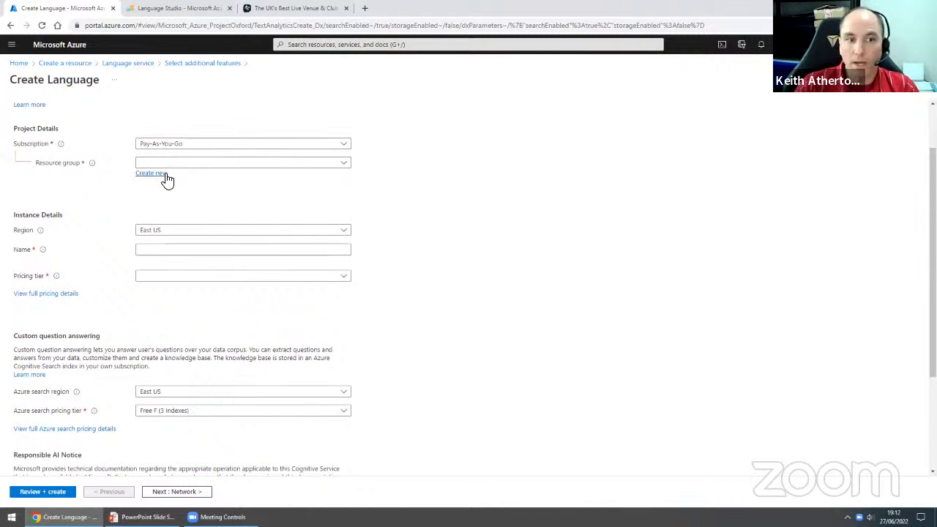
left_click(174, 233)
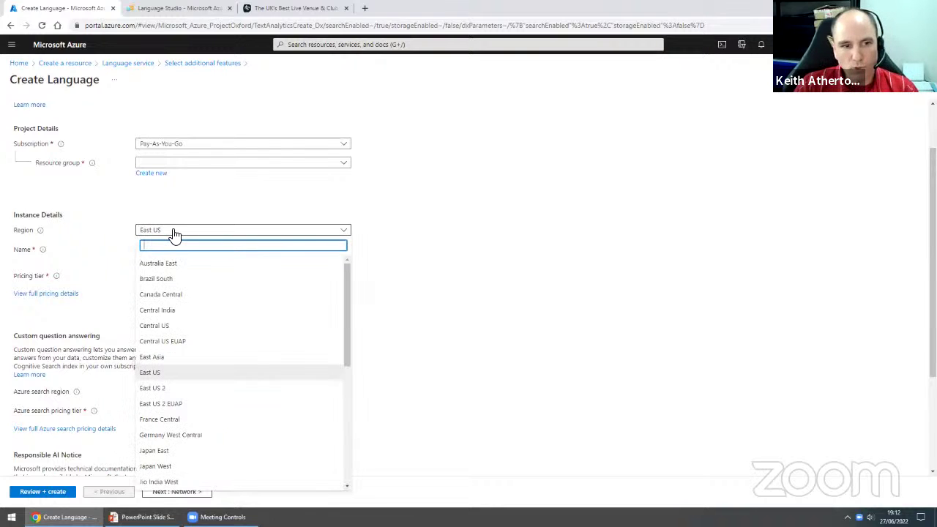
type("uk")
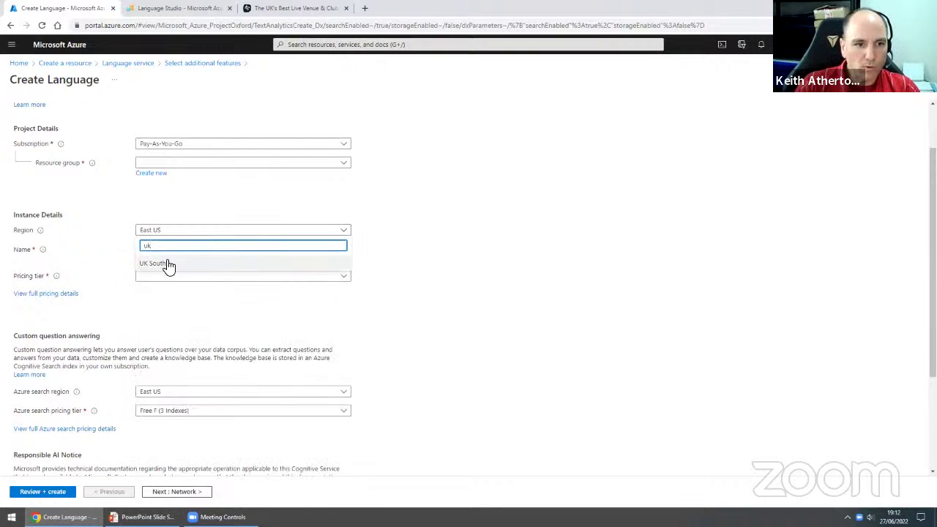
left_click(168, 265)
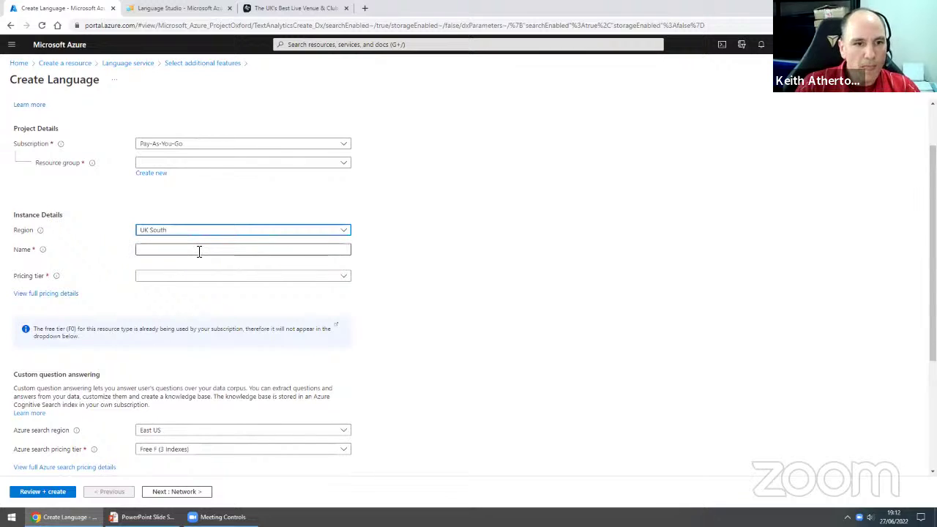
left_click(199, 249)
type("my")
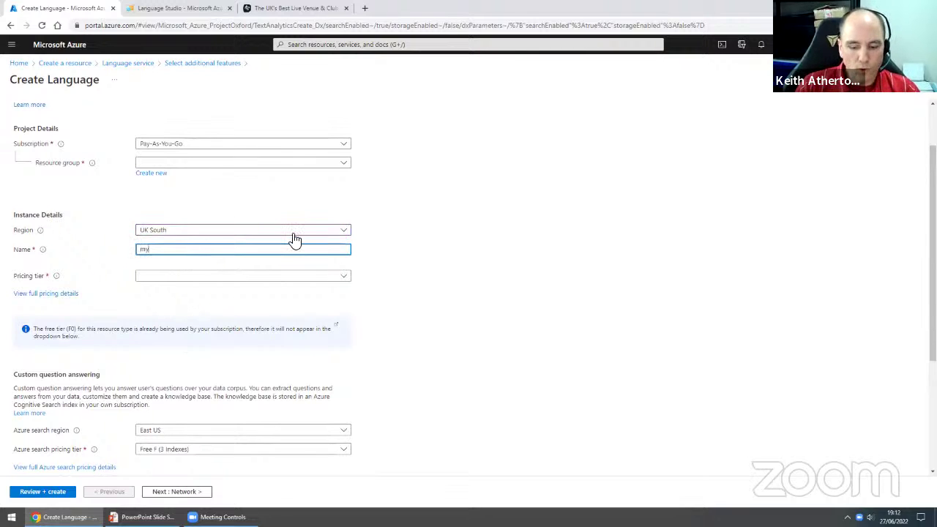
type("-bot123")
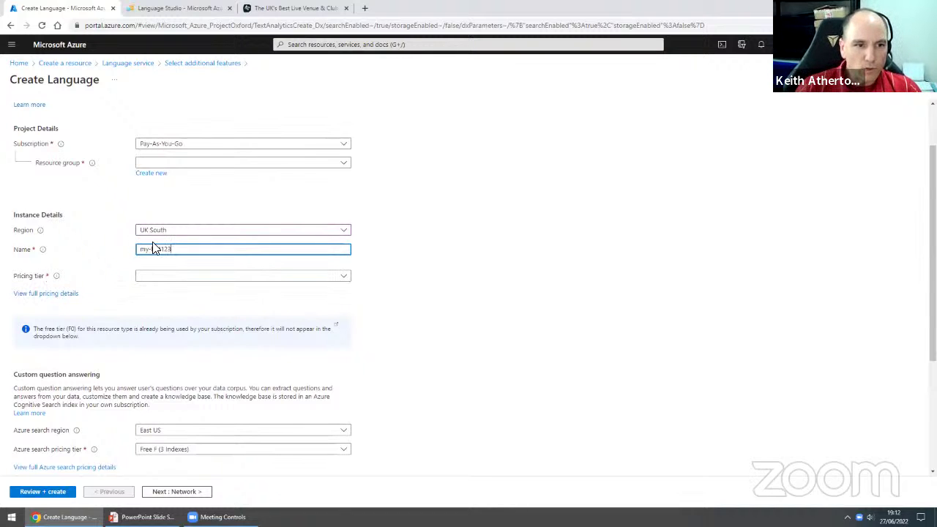
left_click(154, 278)
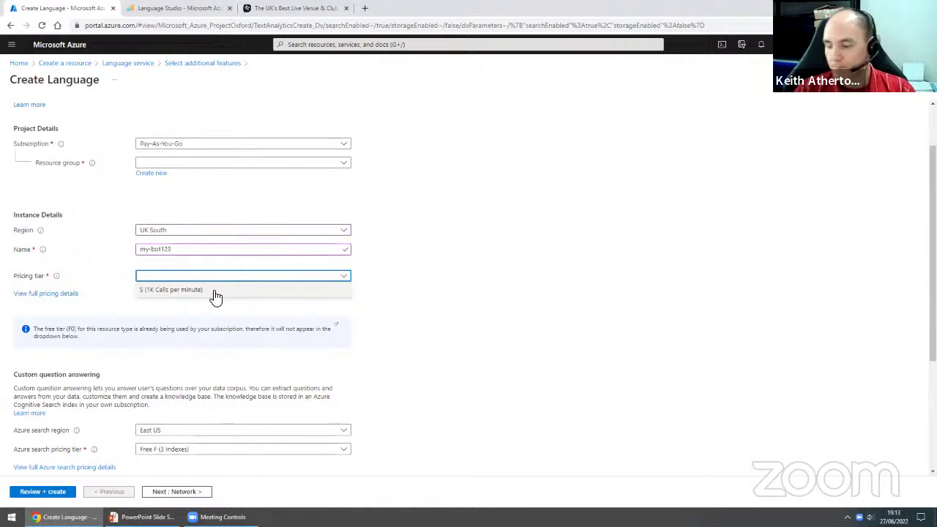
- Choose the S (1K Calls per minute) pricing tier and UK South as Azure search region
left_click(207, 291)
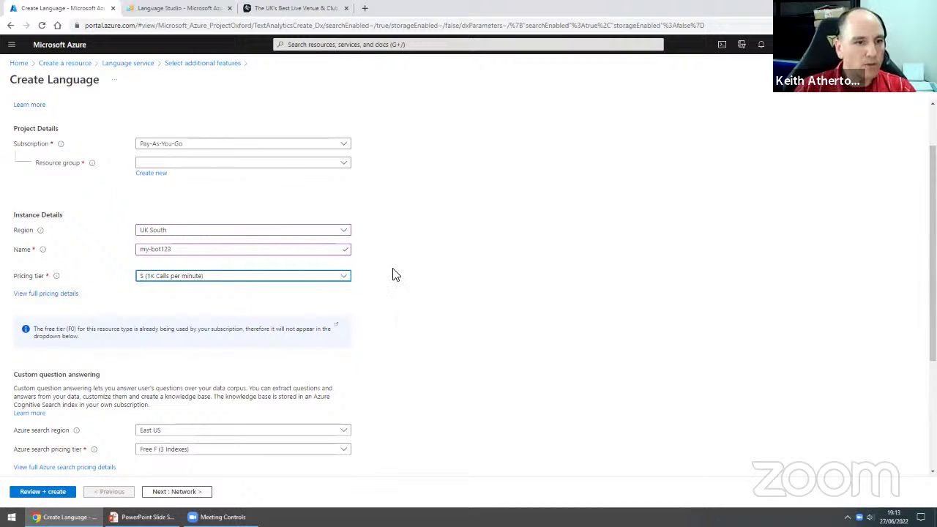
scroll(408, 271, "down", 5)
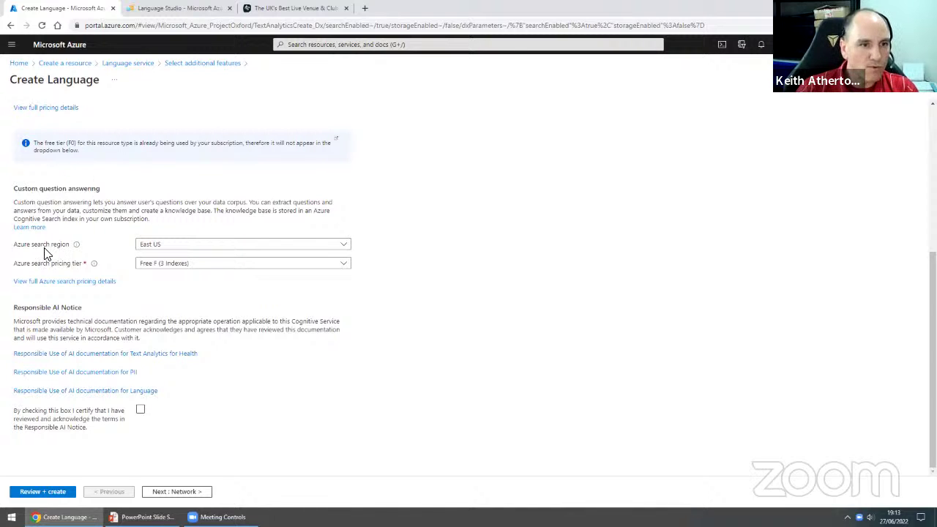
left_click(189, 253)
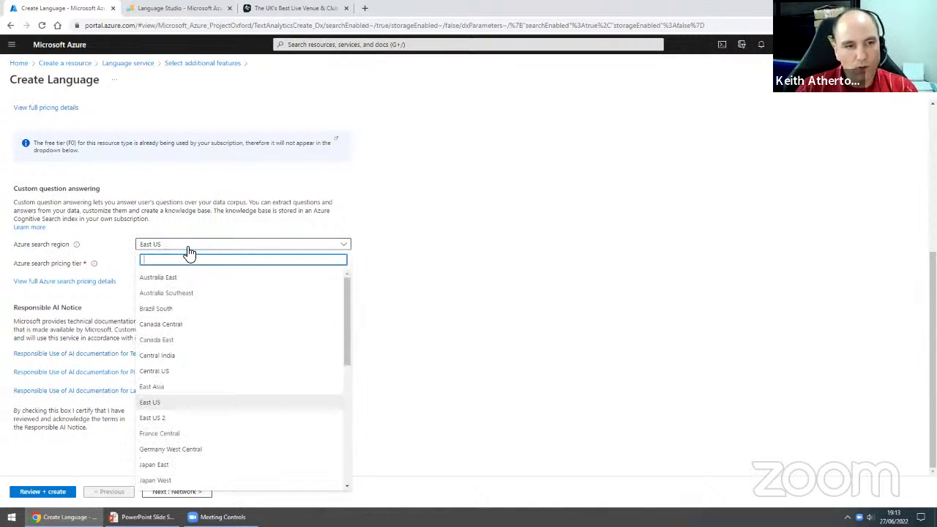
type("uk")
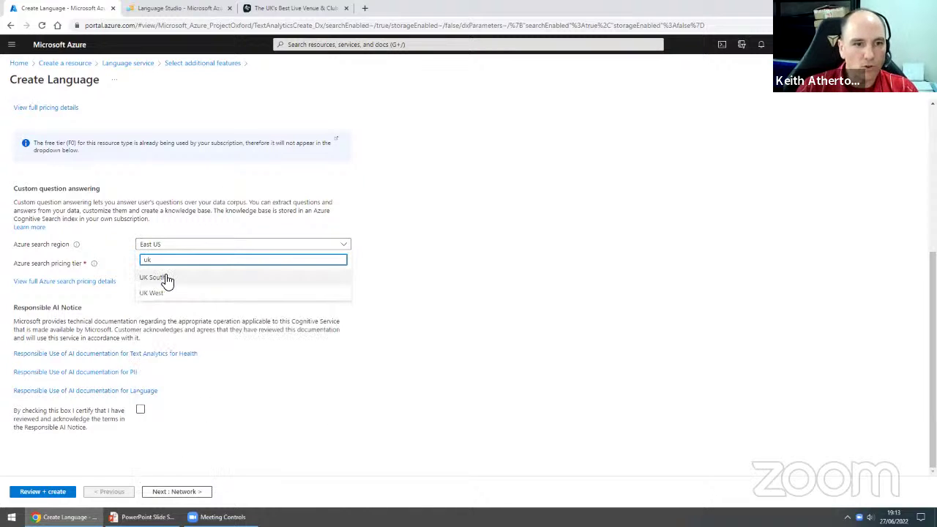
left_click(154, 277)
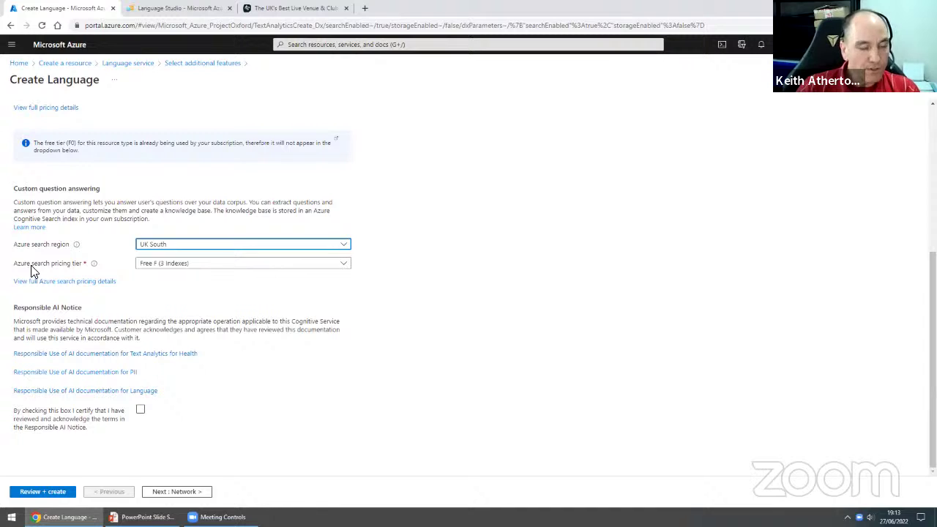
- Keep Free F (3 Indexes) as search tier and acknowledge the Responsible AI notice
left_click(153, 270)
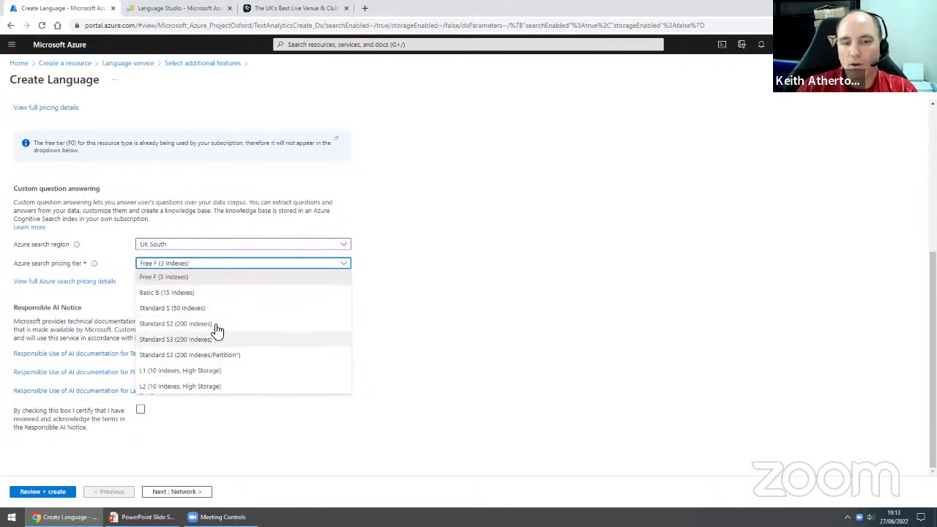
left_click(208, 265)
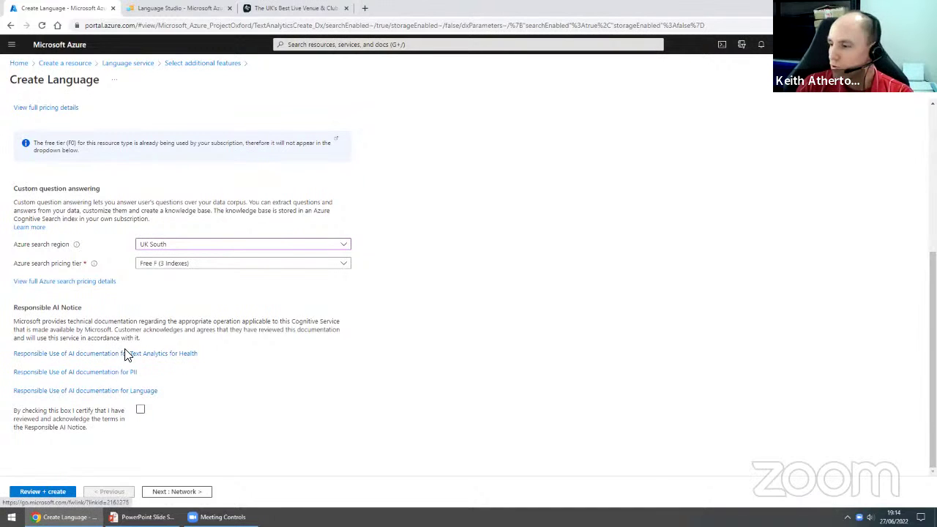
left_click(142, 413)
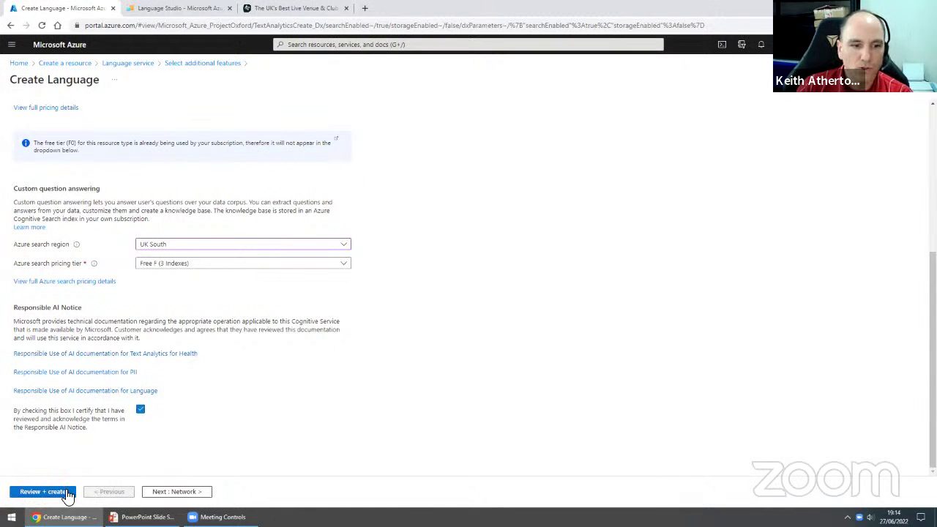
- Switch Azure search to Basic B (15 Indexes) after a failed validation and revalidate
left_click(43, 491)
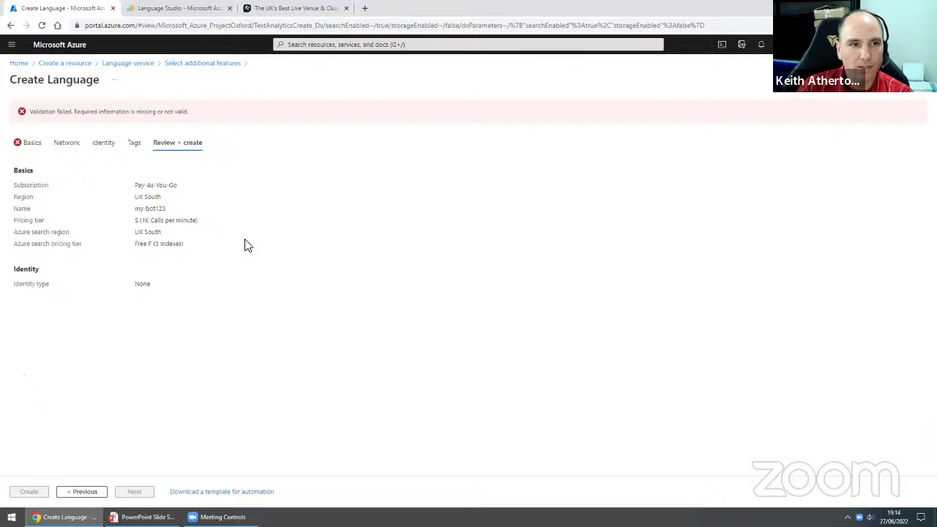
left_click(70, 492)
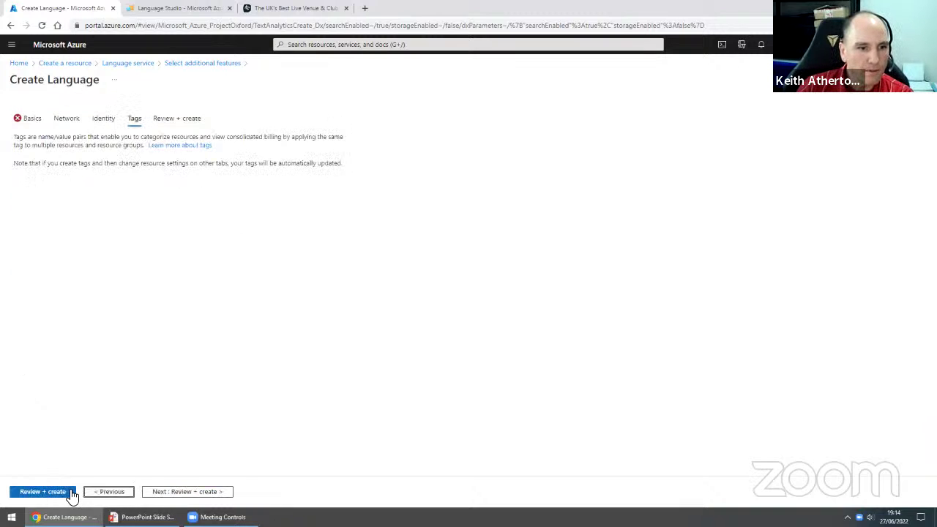
left_click(31, 119)
scroll(395, 303, "down", 5)
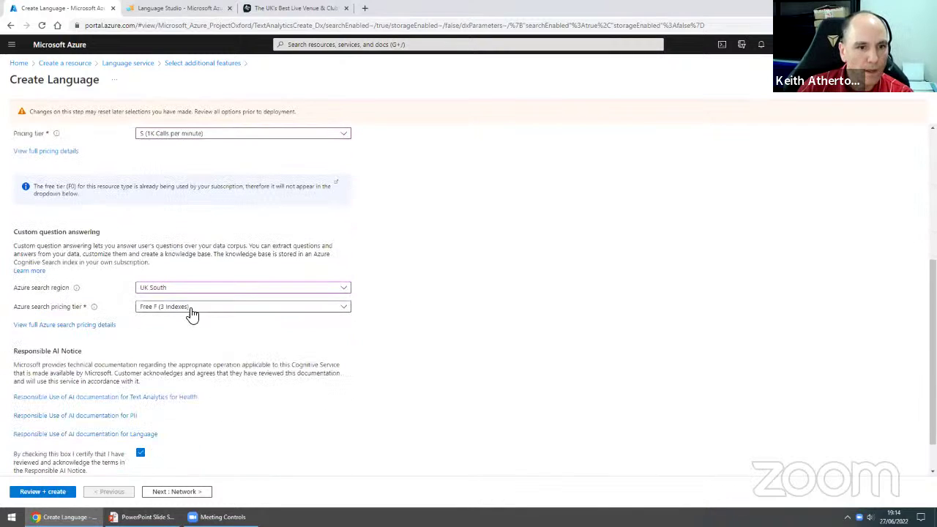
left_click(164, 312)
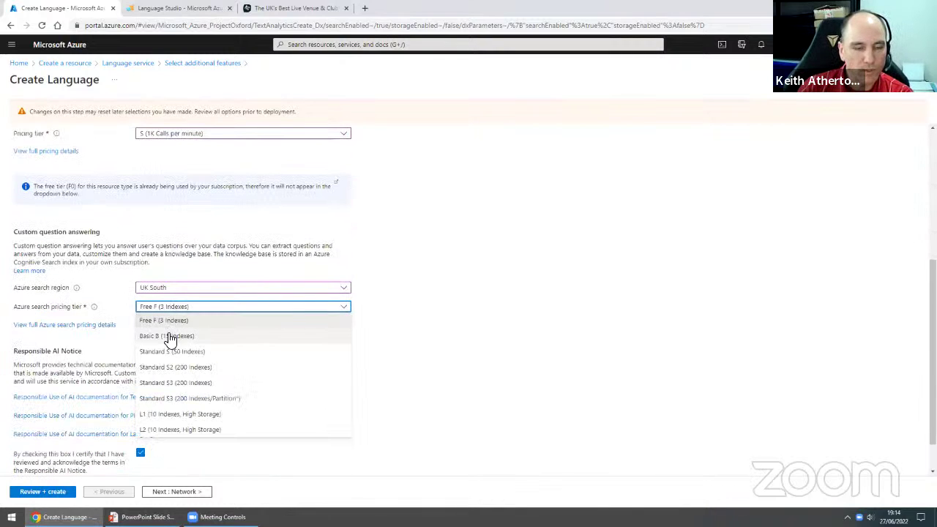
left_click(167, 335)
scroll(412, 345, "down", 2)
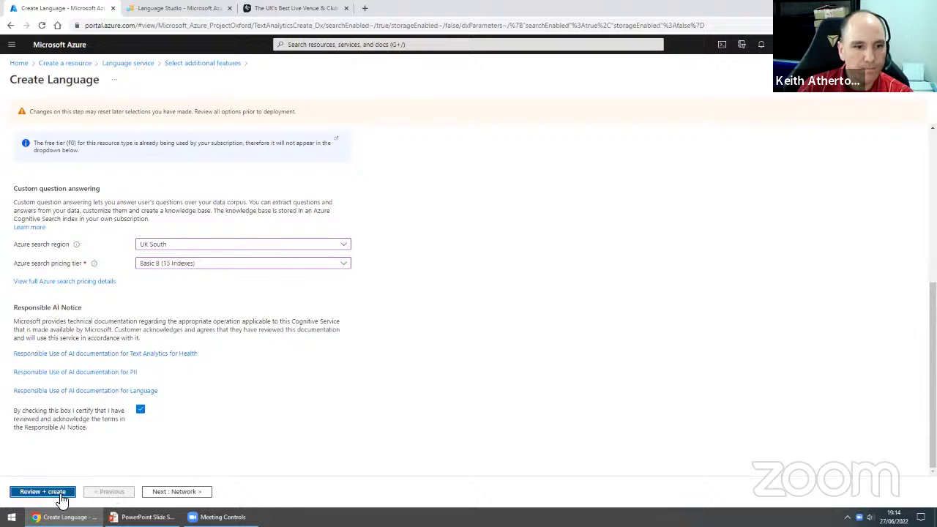
left_click(62, 493)
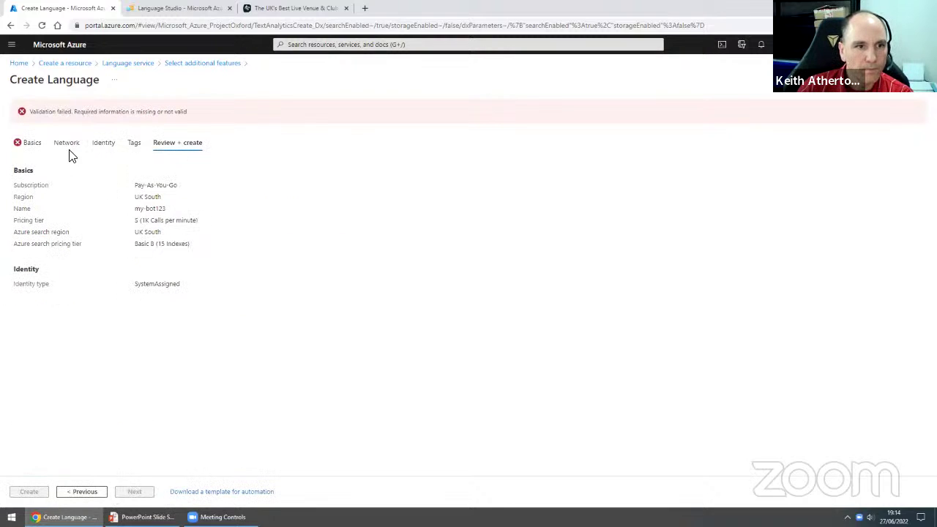
- Choose rg-bot-demo as resource group, pass validation, then close the form without creating
left_click(79, 493)
left_click(35, 122)
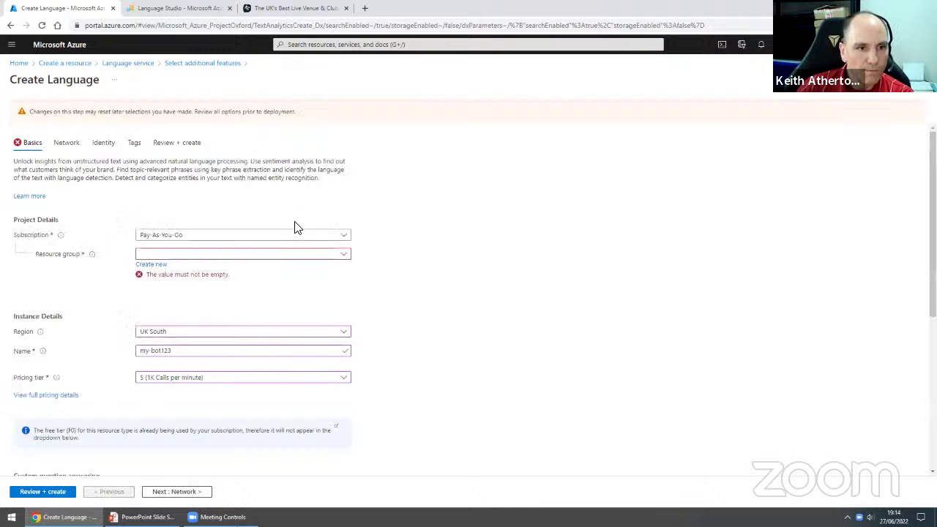
left_click(220, 254)
left_click(216, 286)
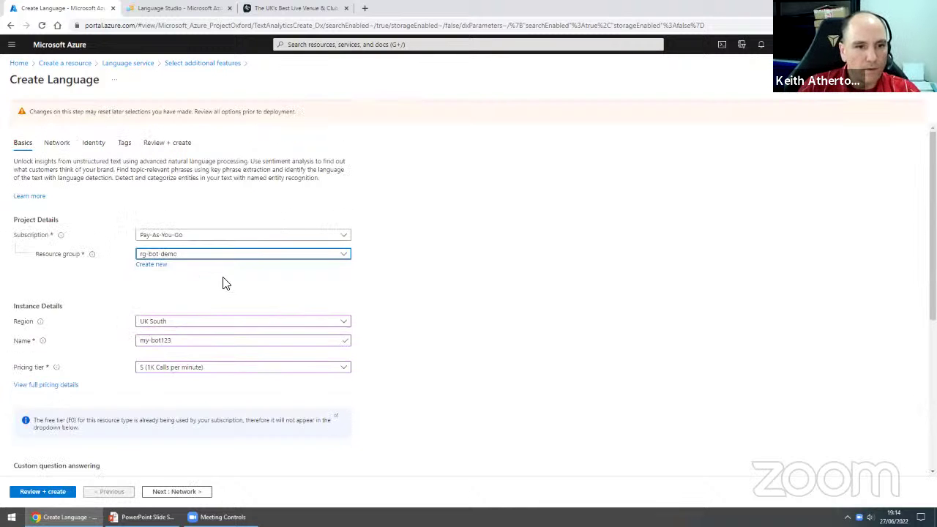
scroll(469, 300, "down", 4)
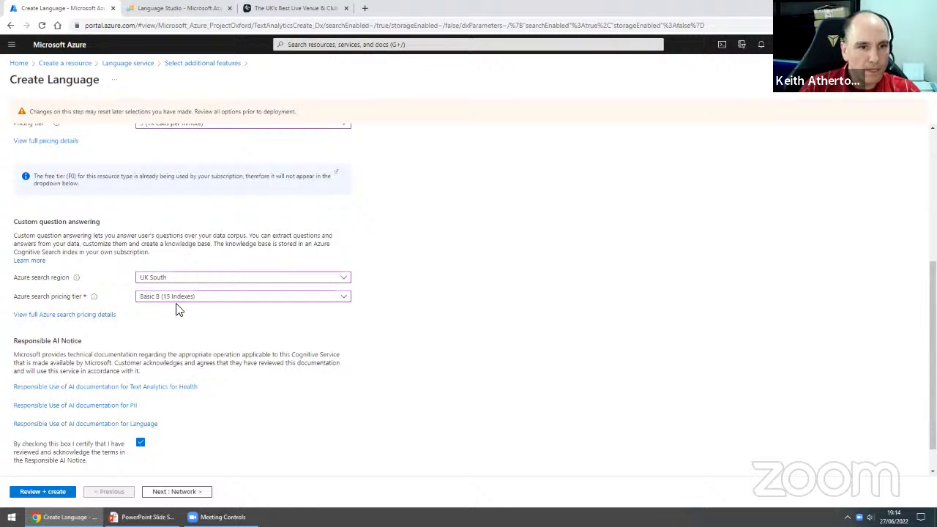
scroll(179, 315, "down", 1)
left_click(45, 492)
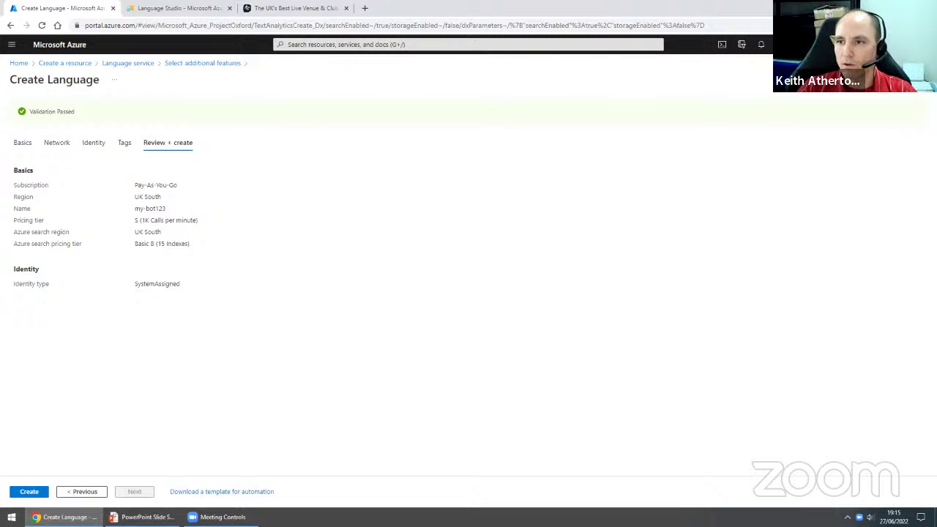
left_click(924, 79)
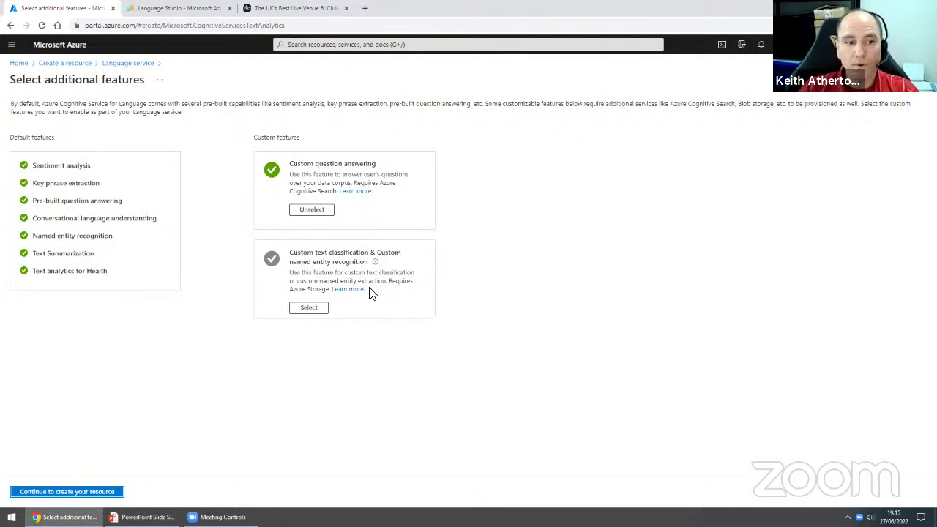
left_click(923, 79)
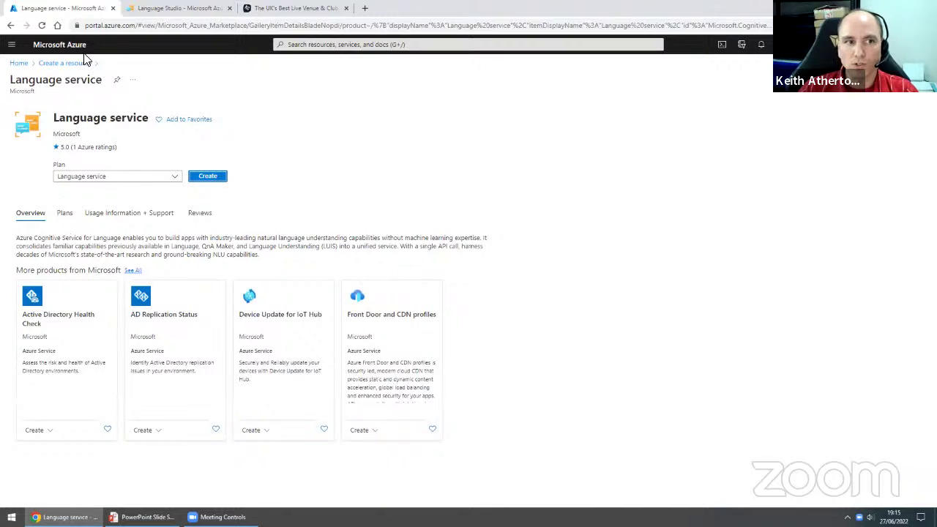
- Go to the Azure portal home page, then switch to the Language Studio tab
left_click(18, 63)
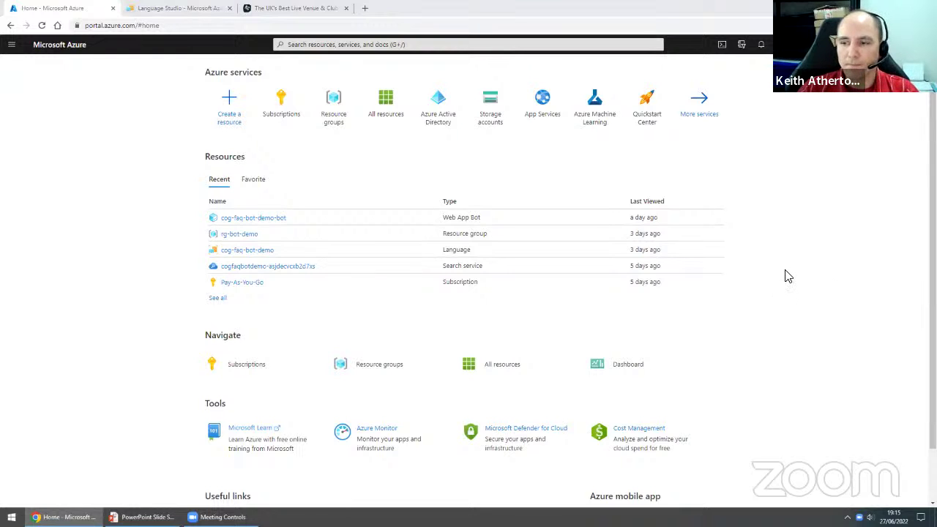
left_click(175, 10)
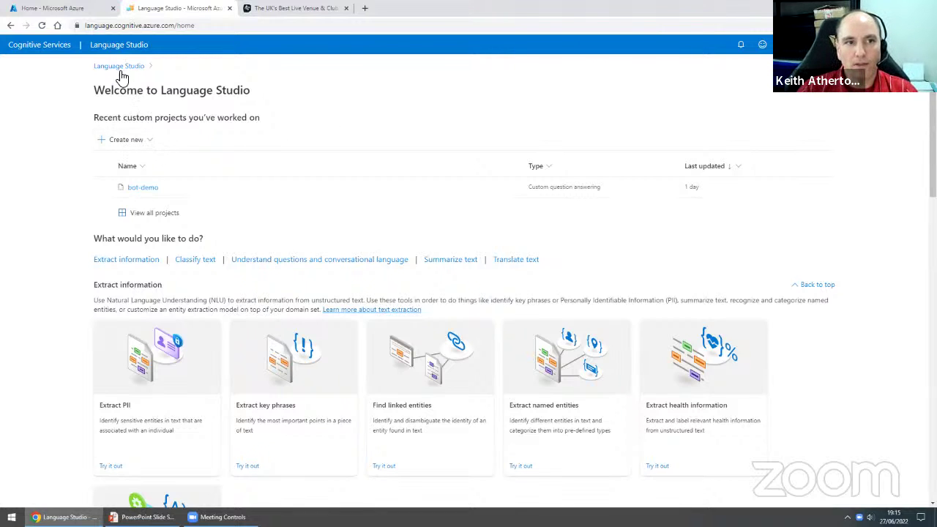
- Create a new project of type Custom question answering in Language Studio
left_click(149, 143)
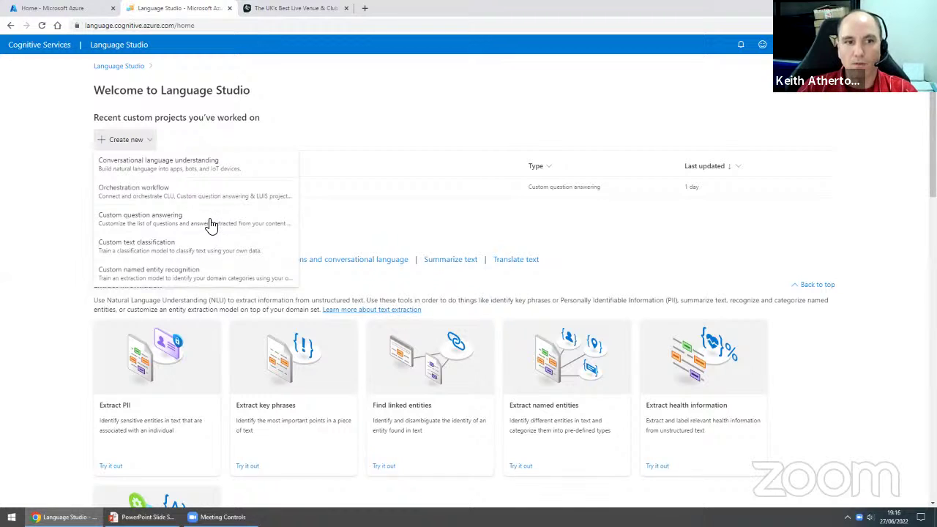
left_click(210, 223)
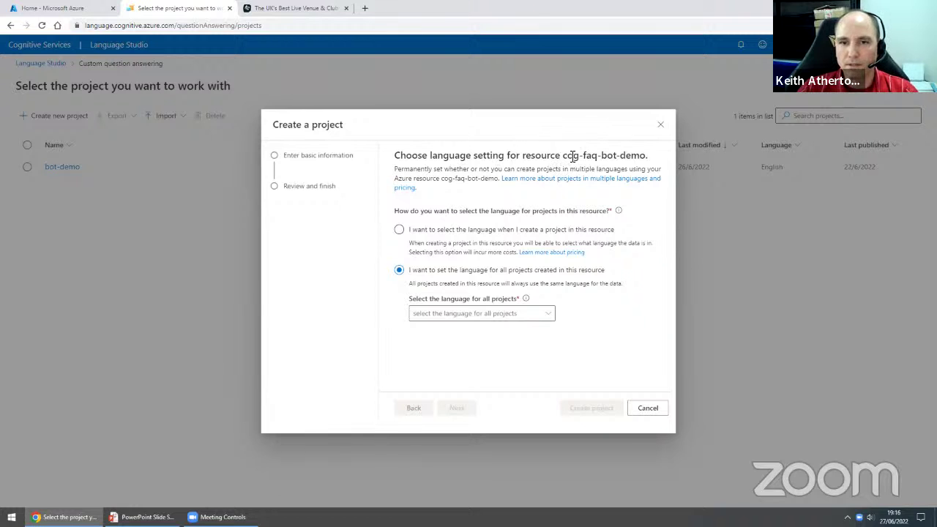
- Choose English as the language for all projects in cog-faq-bot-demo and continue
left_click_drag(565, 156, 647, 156)
left_click(462, 202)
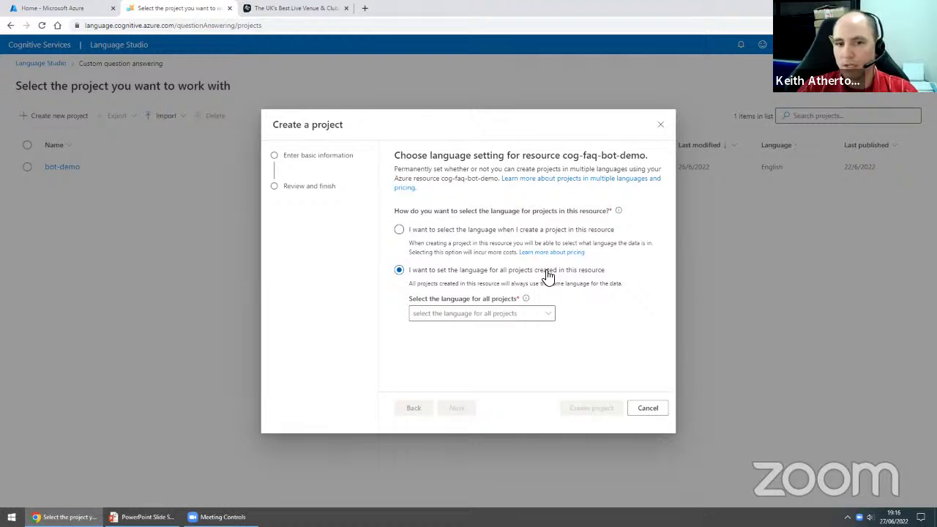
left_click(549, 316)
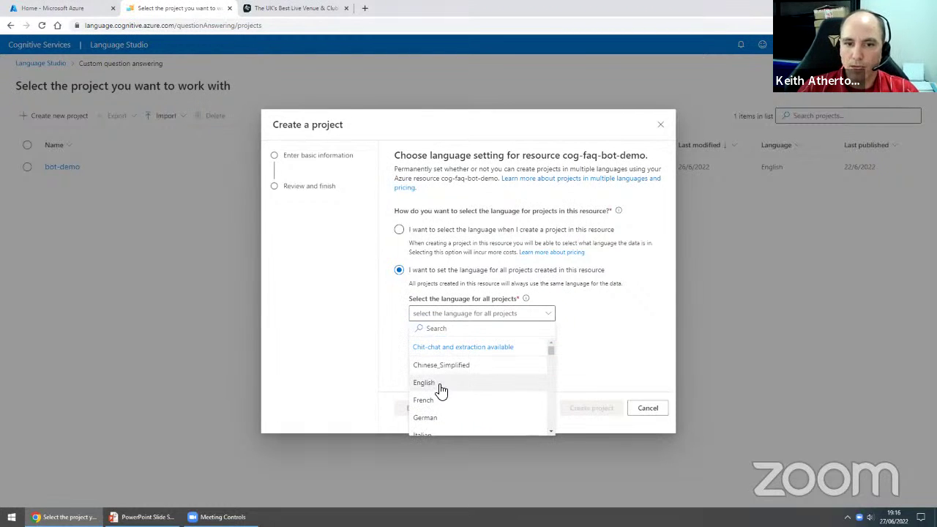
left_click(441, 382)
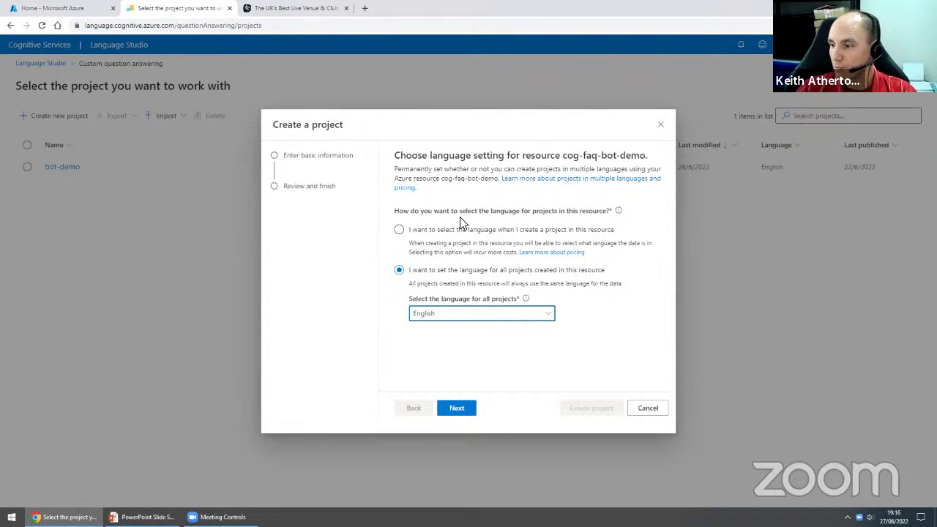
left_click(470, 414)
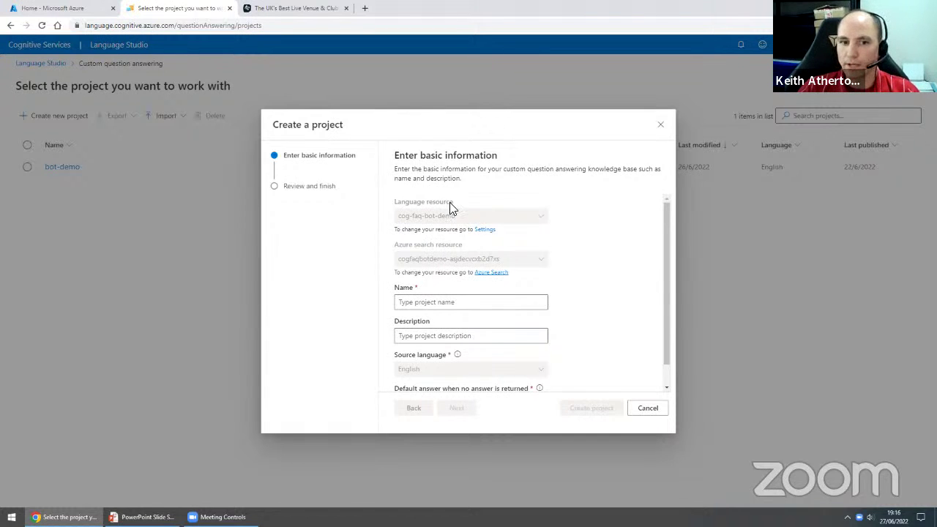
- Name the project MyBot with no description, keep 'No answer found' as default answer, and continue
scroll(667, 248, "down", 2)
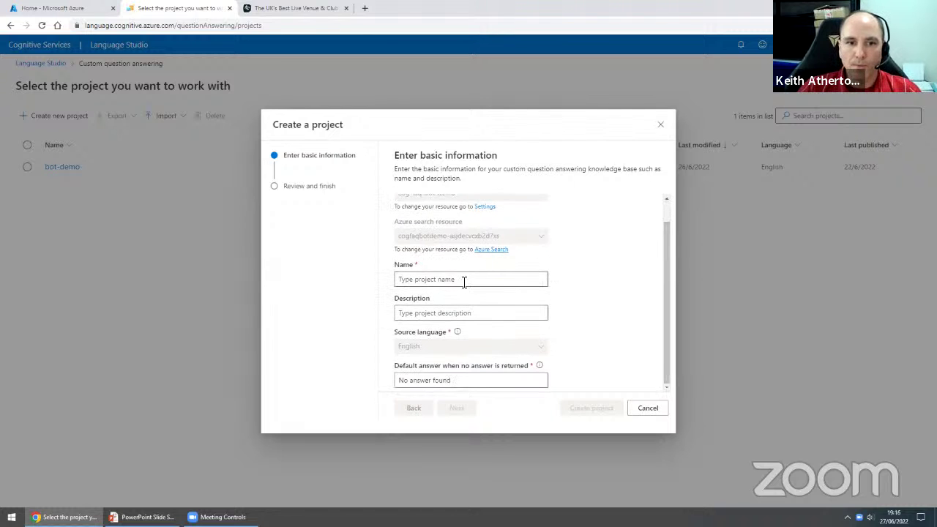
left_click(461, 280)
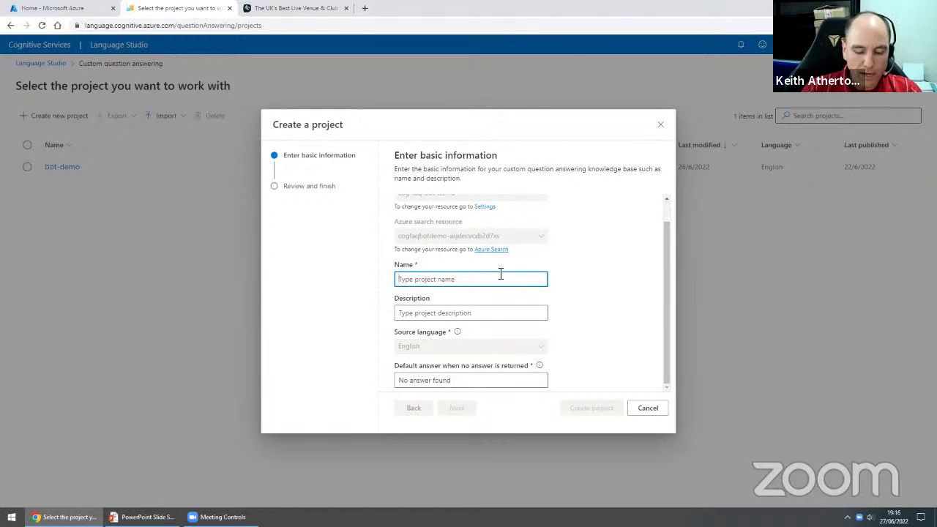
type("MyBot")
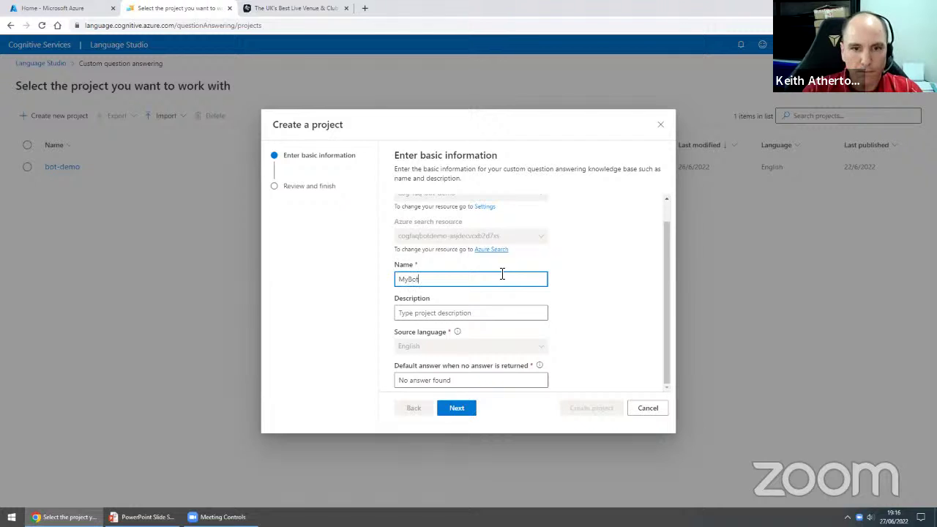
left_click(433, 317)
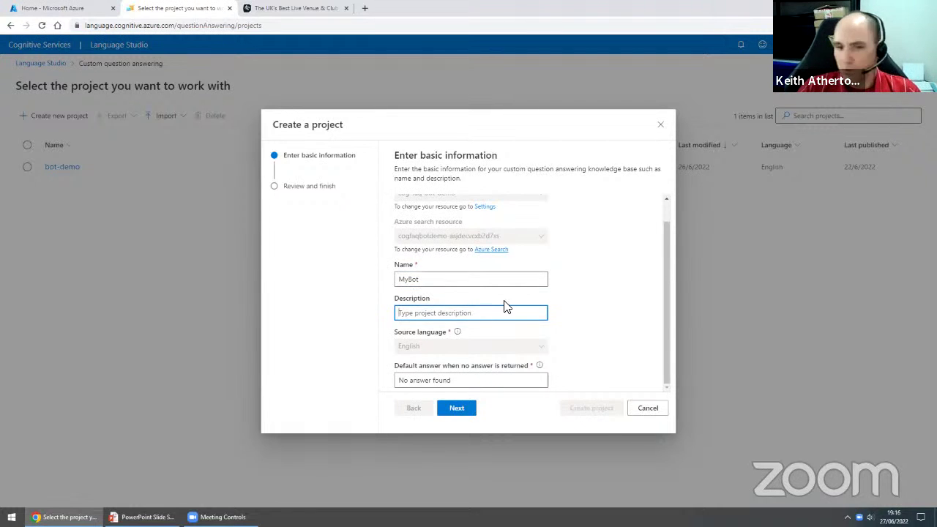
left_click(447, 353)
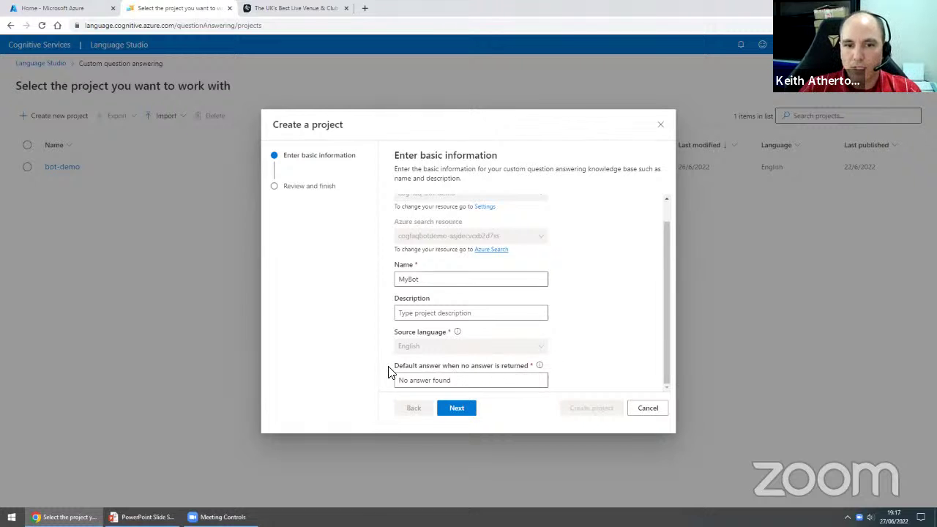
mouse_move(539, 370)
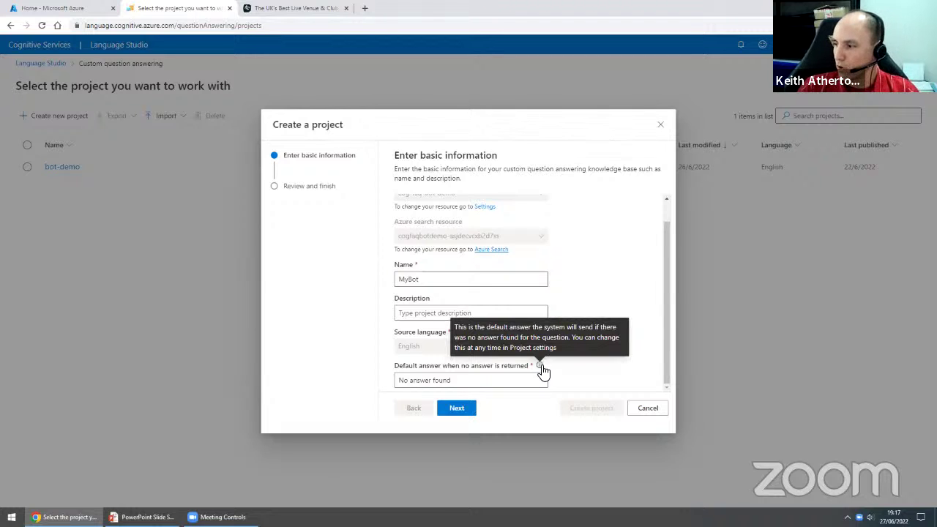
left_click_drag(460, 383, 378, 380)
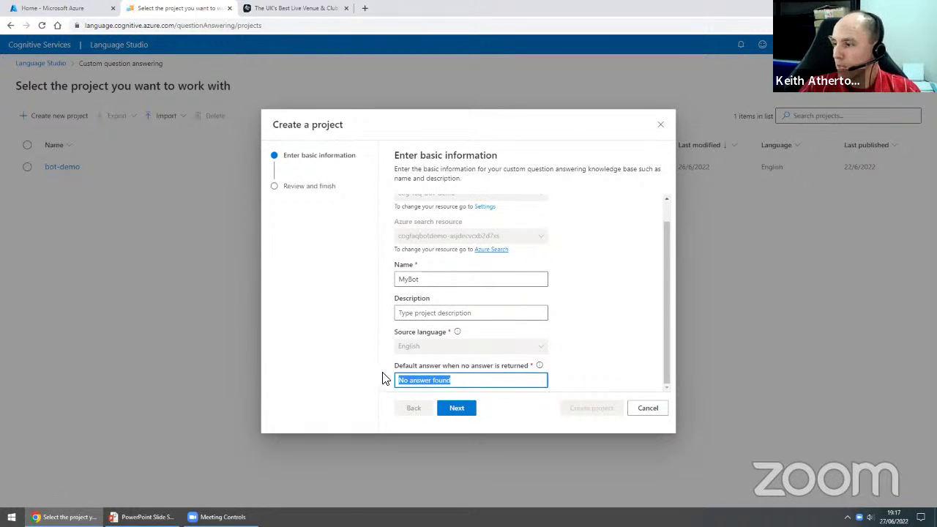
left_click(595, 384)
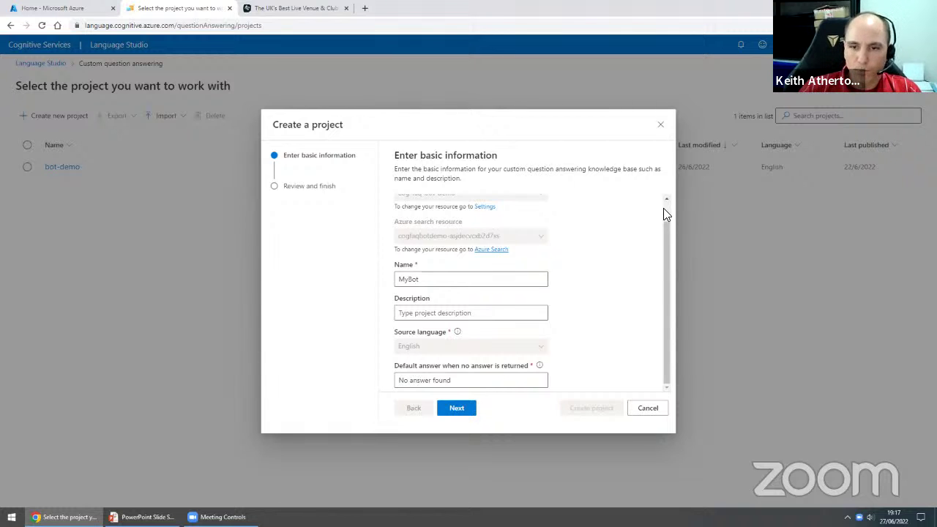
left_click_drag(451, 380, 396, 380)
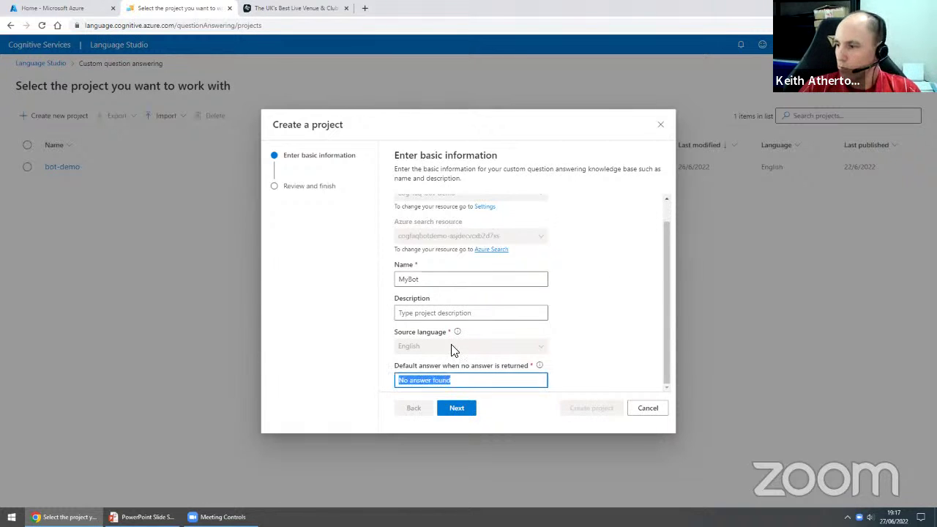
left_click(522, 376)
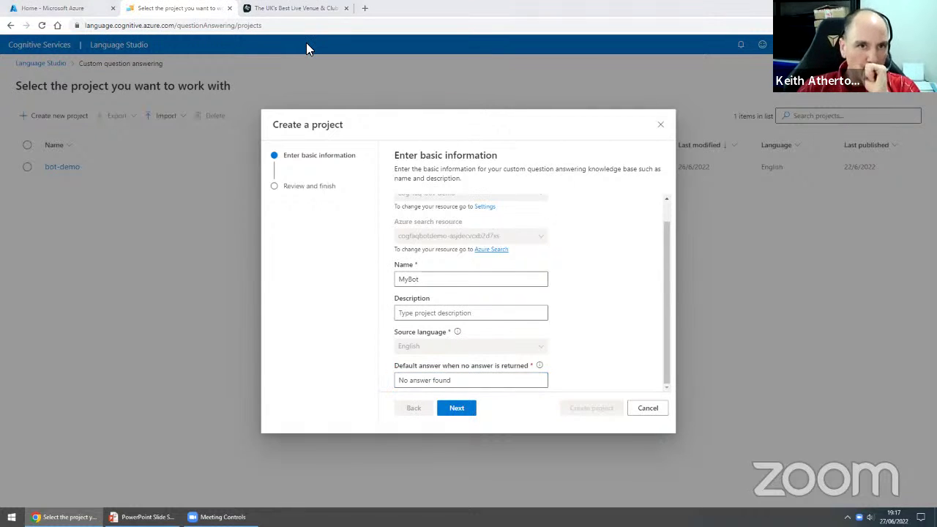
left_click(457, 408)
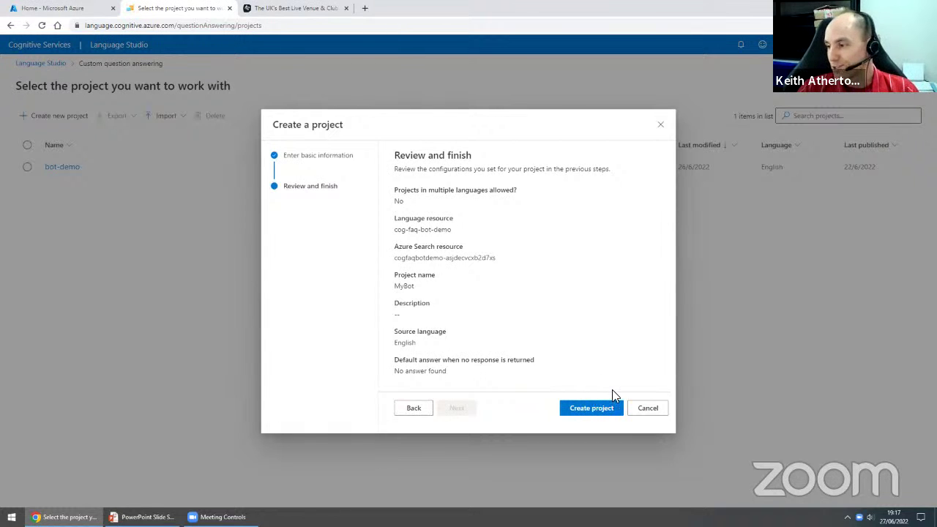
- Cancel the MyBot project creation and open the existing bot-demo project
left_click(649, 408)
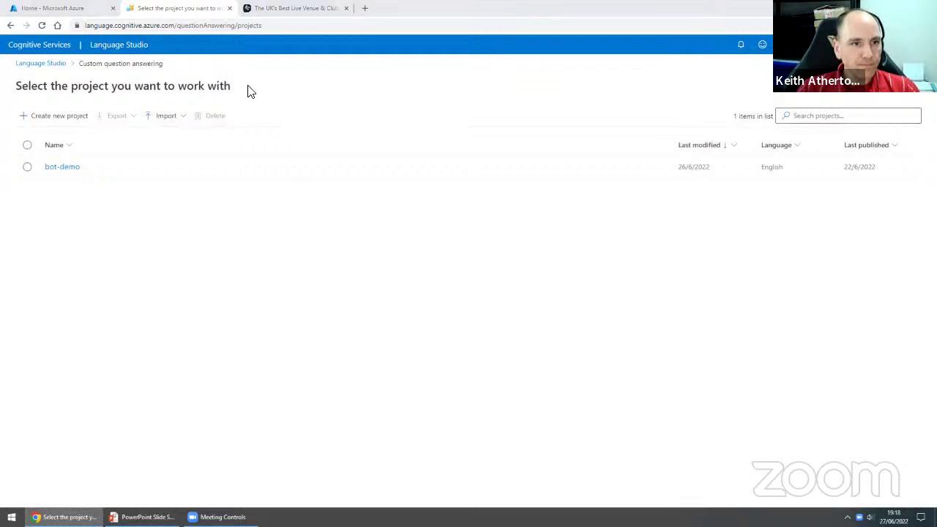
left_click(63, 168)
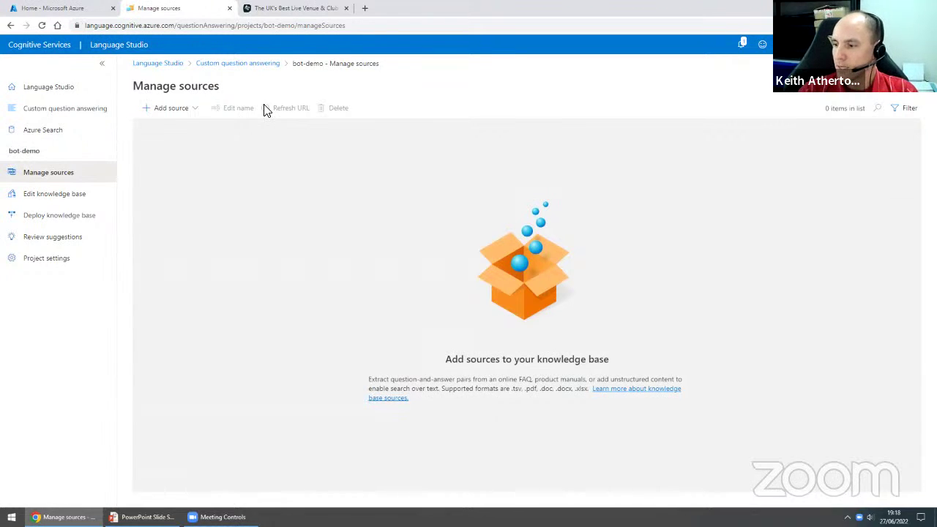
- Open the Add source menu to see URLs, Files and Chitchat options
left_click(196, 116)
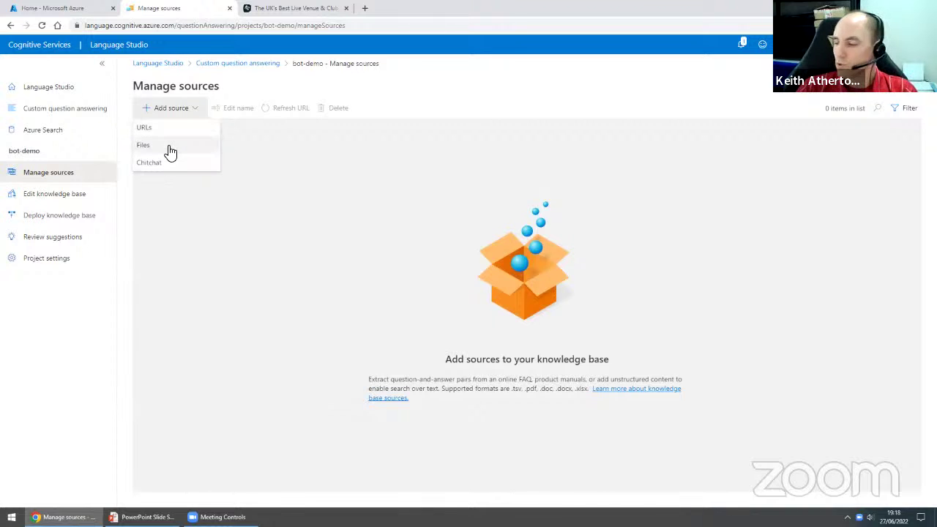
- Cancel the file source without uploading anything and list the available knowledge base source types
left_click(170, 151)
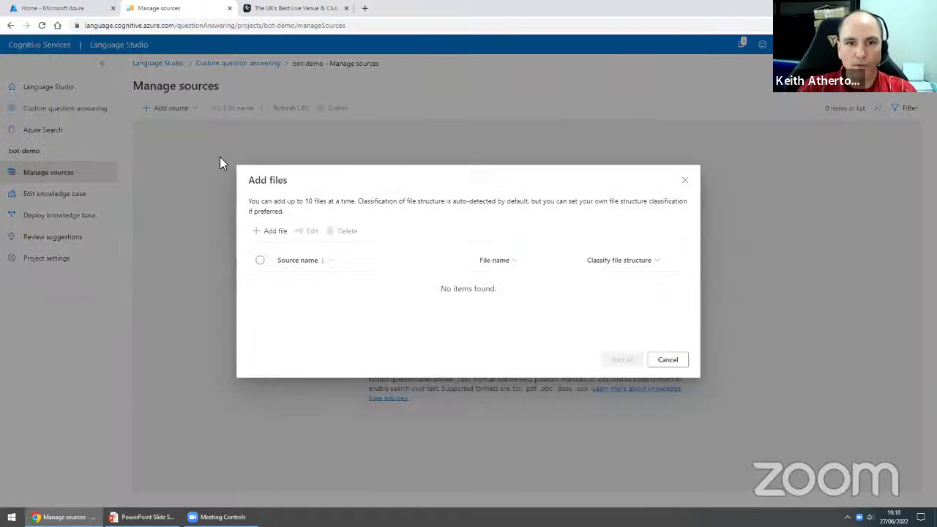
left_click(270, 232)
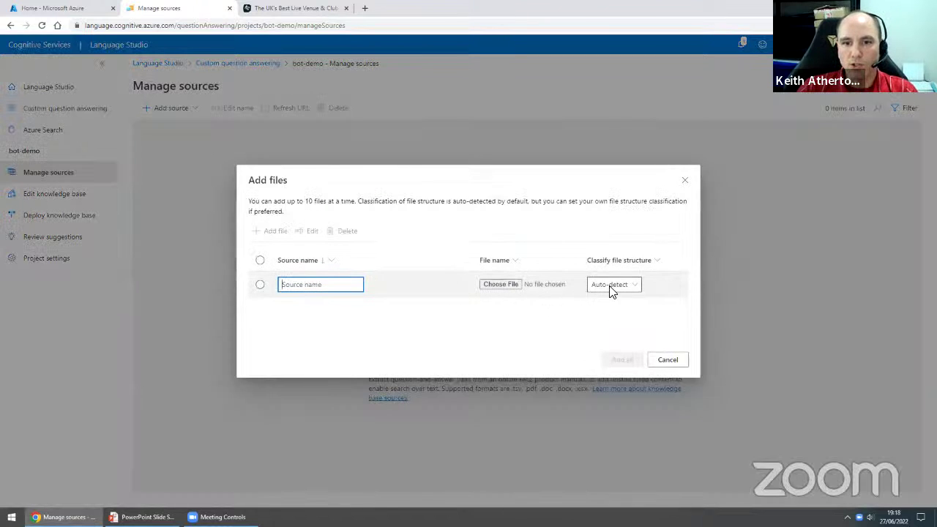
left_click(500, 284)
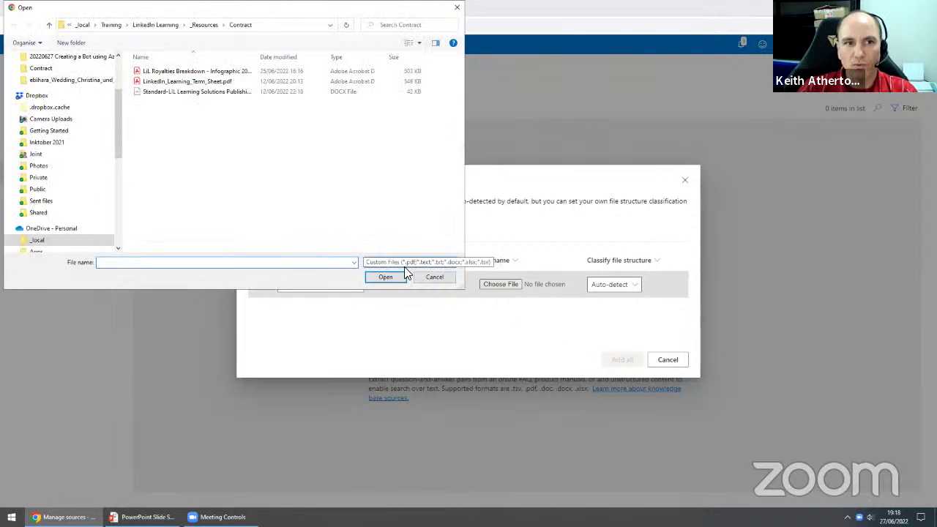
left_click(441, 277)
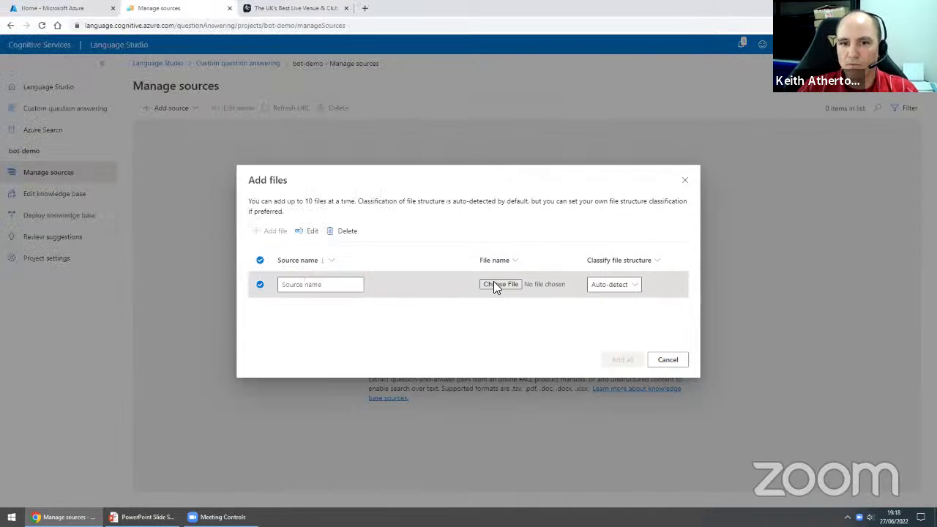
left_click(666, 359)
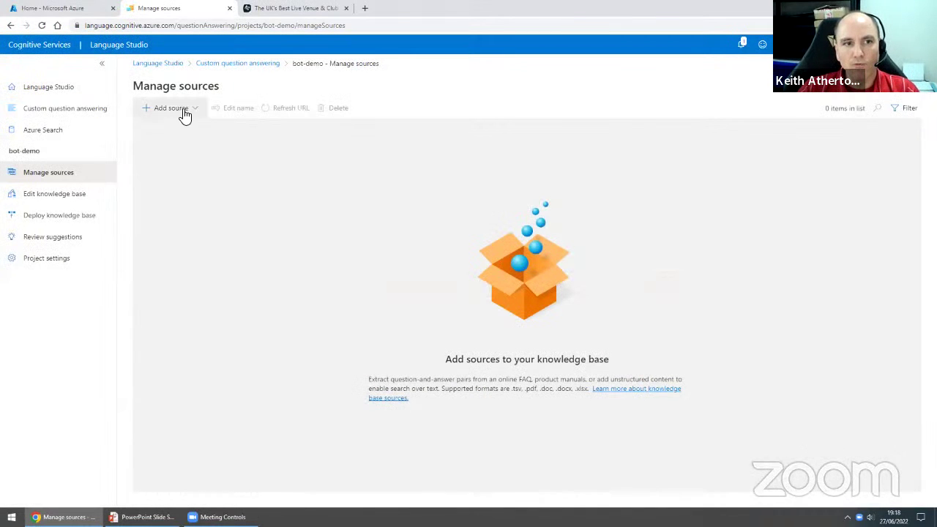
left_click(185, 113)
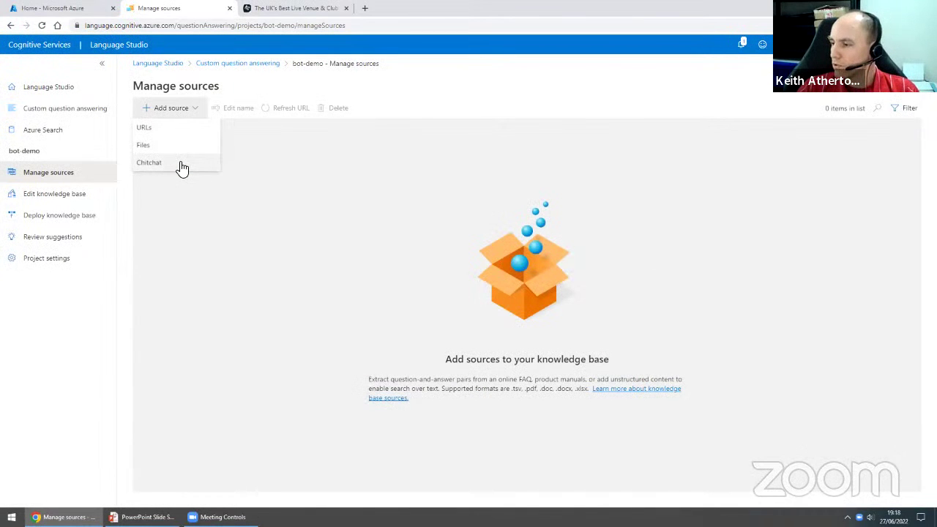
left_click(183, 164)
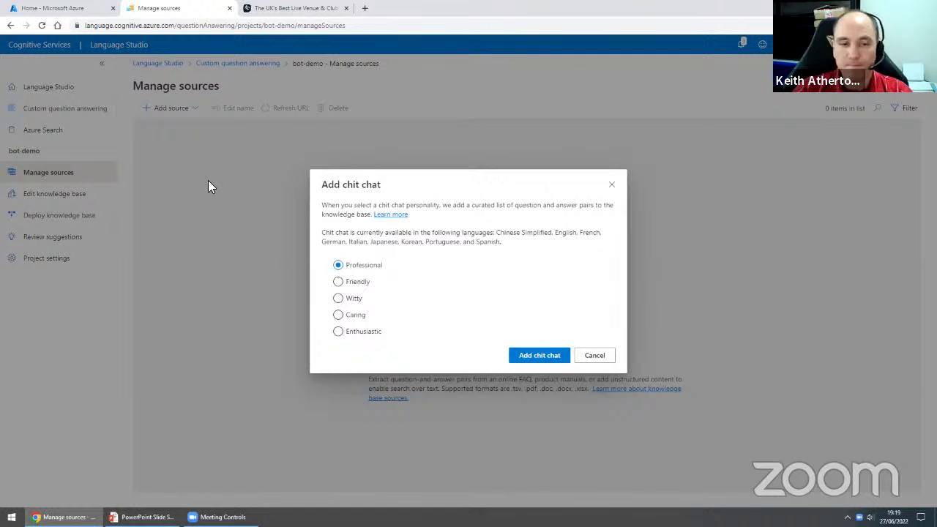
left_click(594, 356)
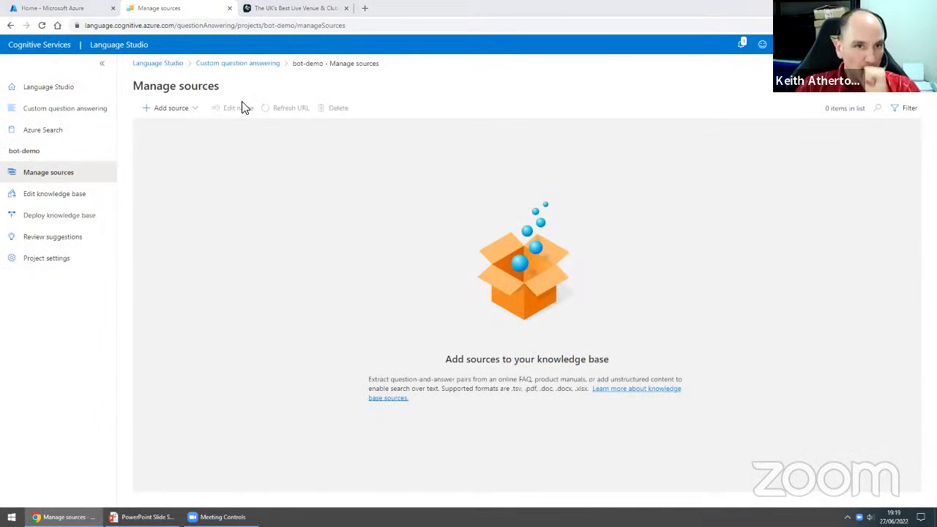
- Start a URLs source in the Add URLs dialog, then switch to the Rock City website tab
left_click(180, 110)
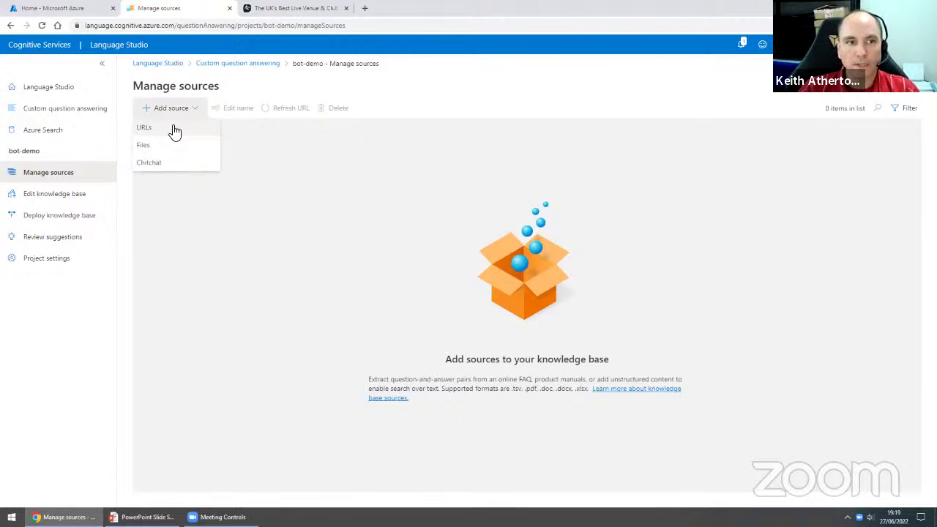
left_click(145, 127)
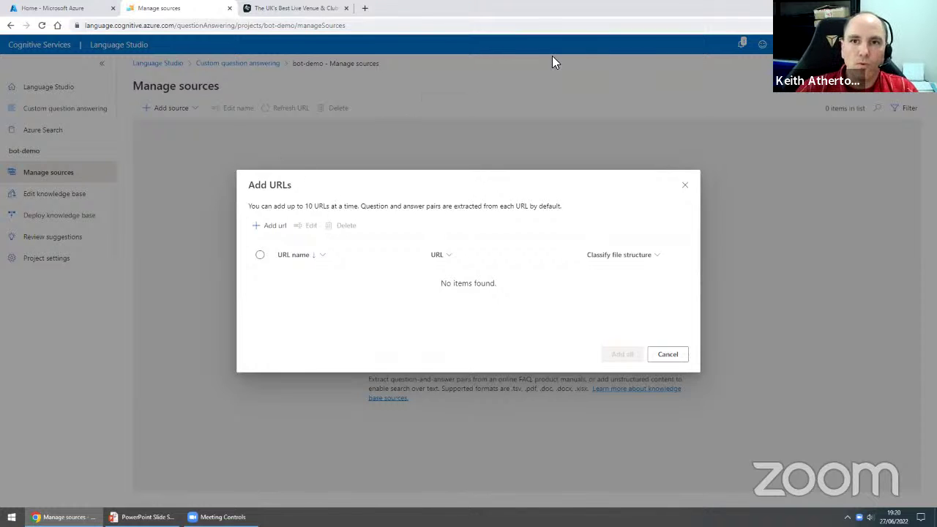
key("ctrl+Tab")
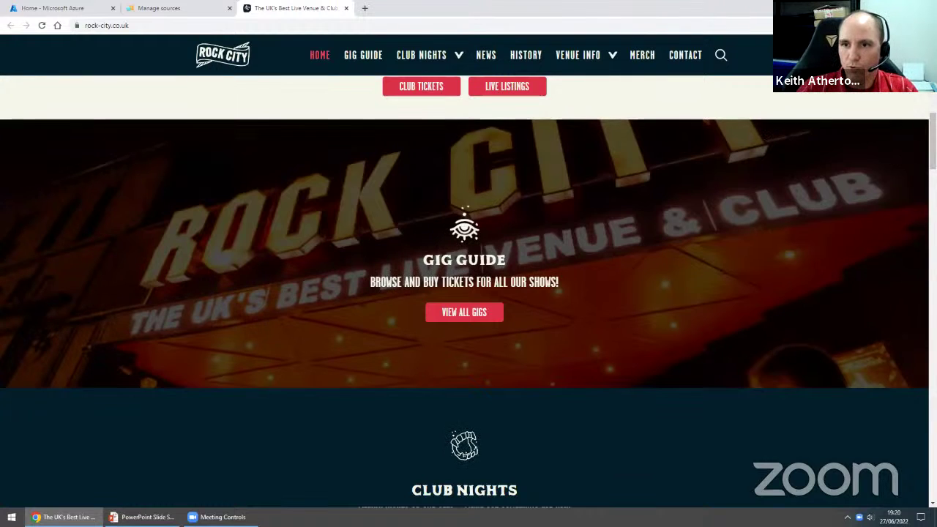
- Open the FAQs + Info page from Rock City's Venue Info menu
scroll(468, 279, "down", 1)
scroll(905, 126, "up", 1)
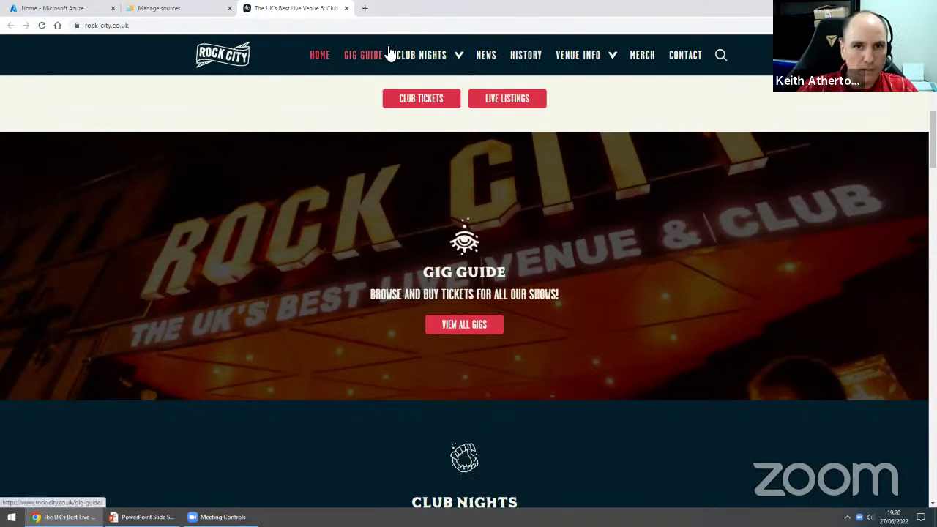
mouse_move(418, 58)
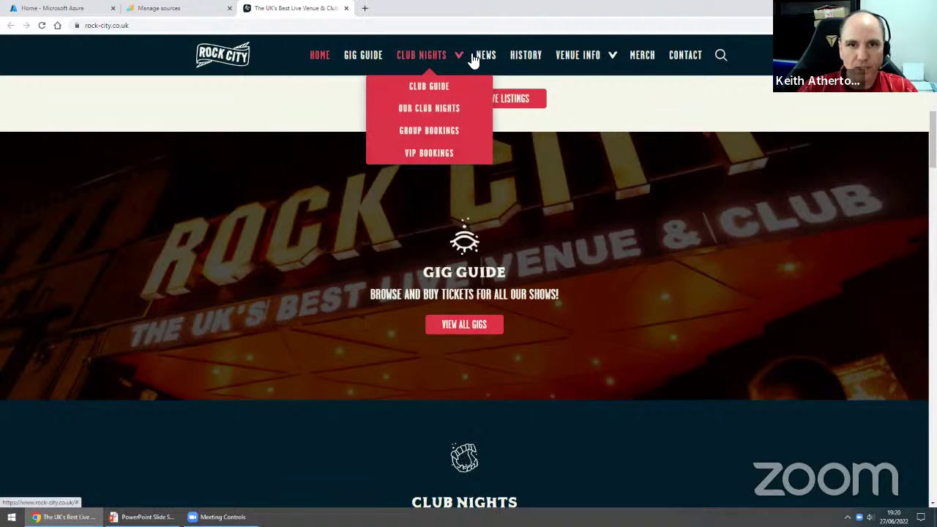
mouse_move(591, 63)
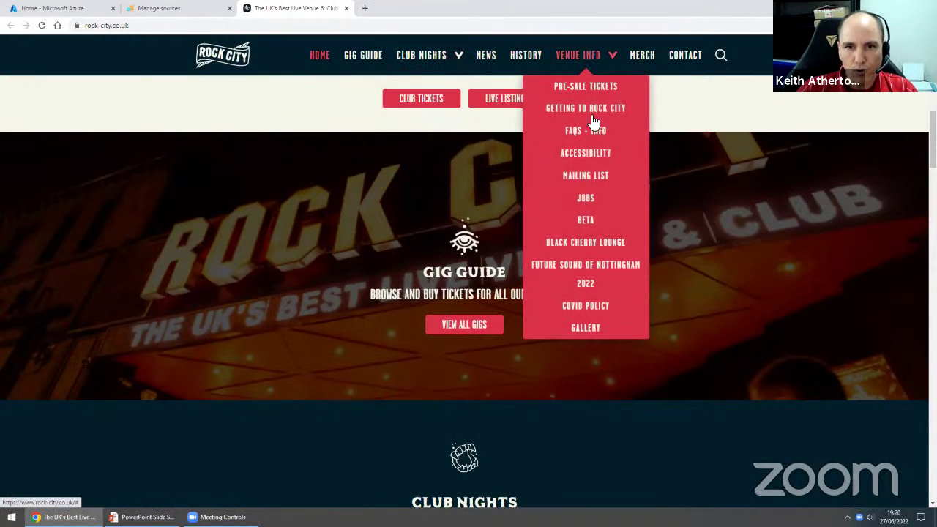
left_click(607, 136)
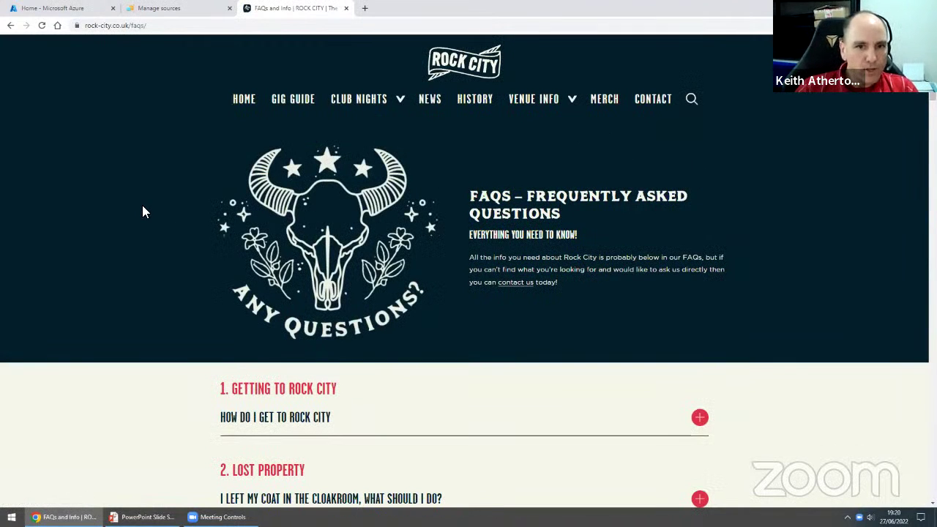
- Expand the 'How do I get to Rock City' and ticket-on-the-door answers, then copy the rock-city.co.uk/faqs/ address
scroll(142, 210, "down", 2)
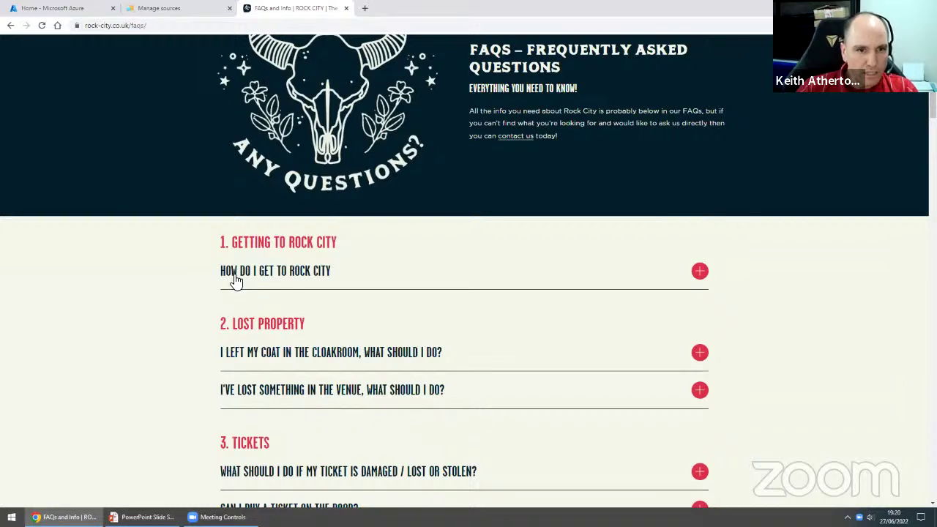
left_click(290, 278)
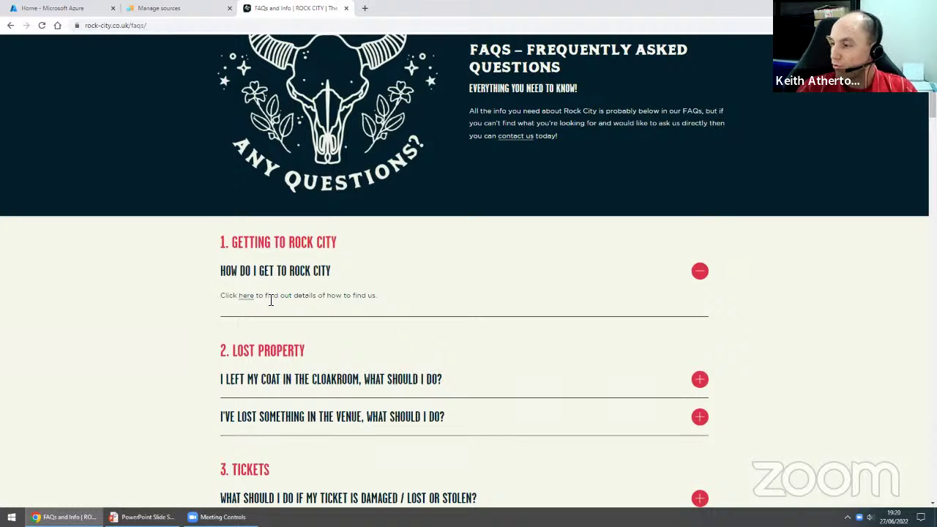
scroll(273, 296, "down", 1)
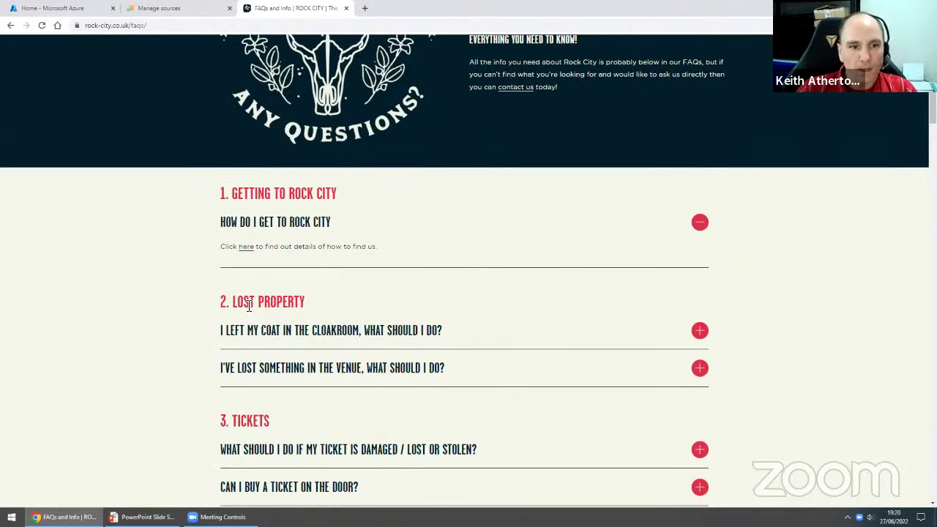
scroll(251, 331, "down", 1)
scroll(253, 296, "down", 2)
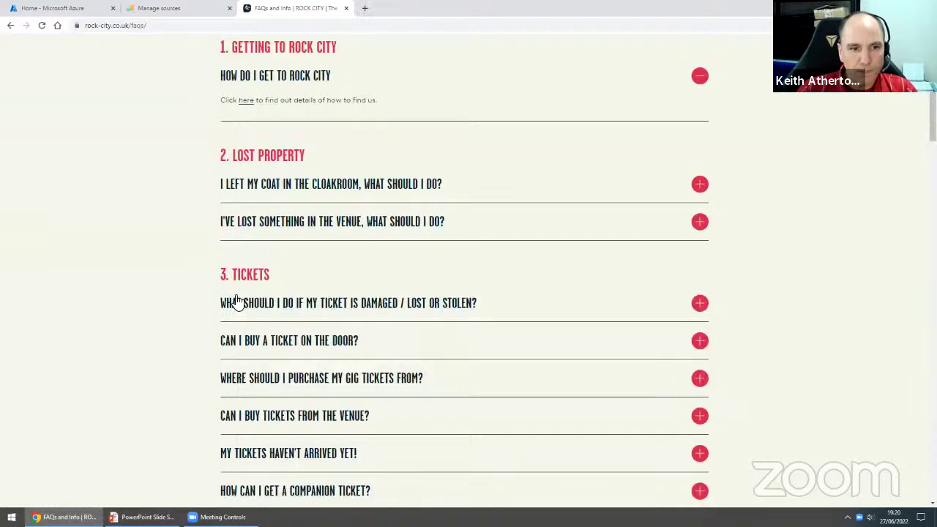
left_click(251, 340)
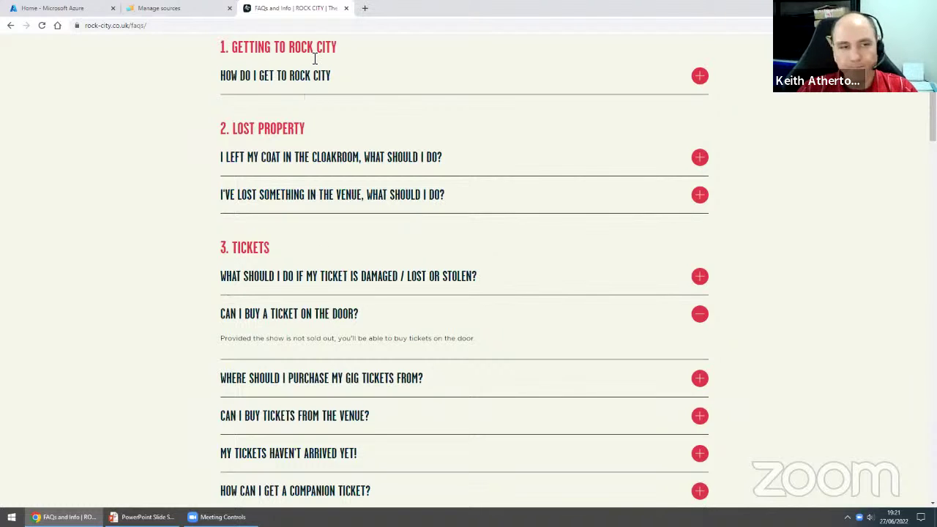
left_click(153, 26)
key("ctrl+c")
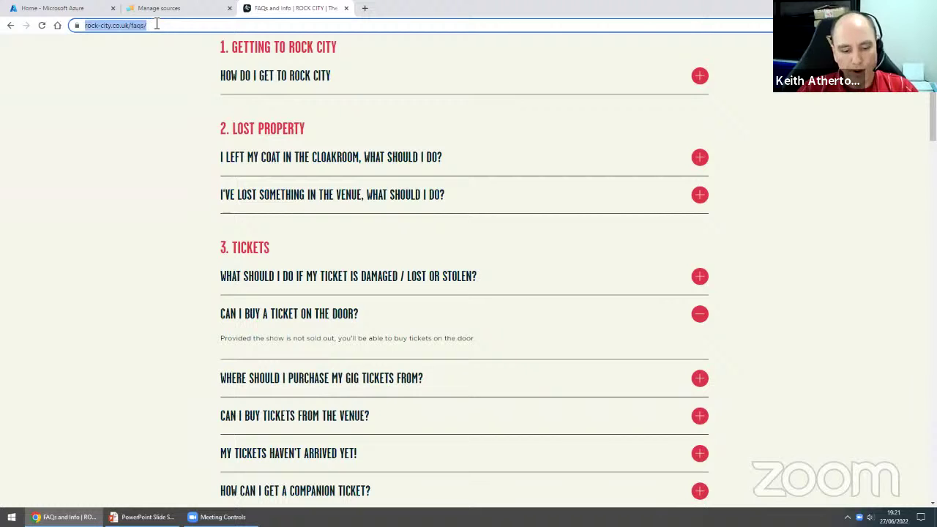
left_click(183, 12)
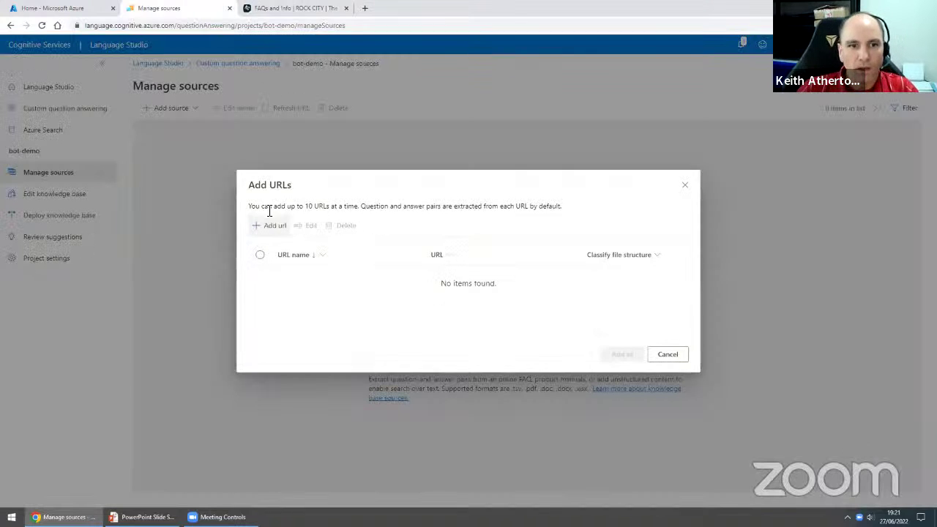
- Add a URL source named 'Rock City FAQ' with the pasted rock-city.co.uk/faqs/ address and view its pairs
left_click(277, 232)
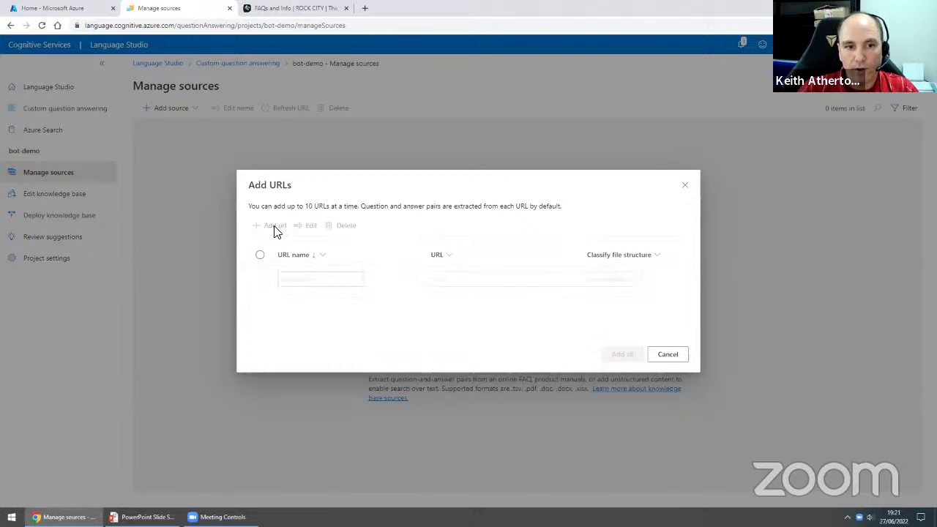
type("R")
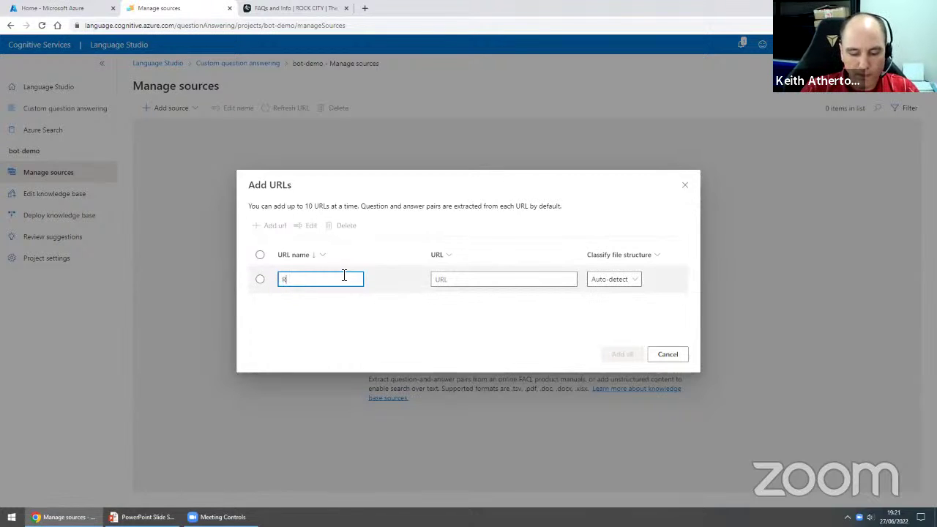
type("ock City FAQ")
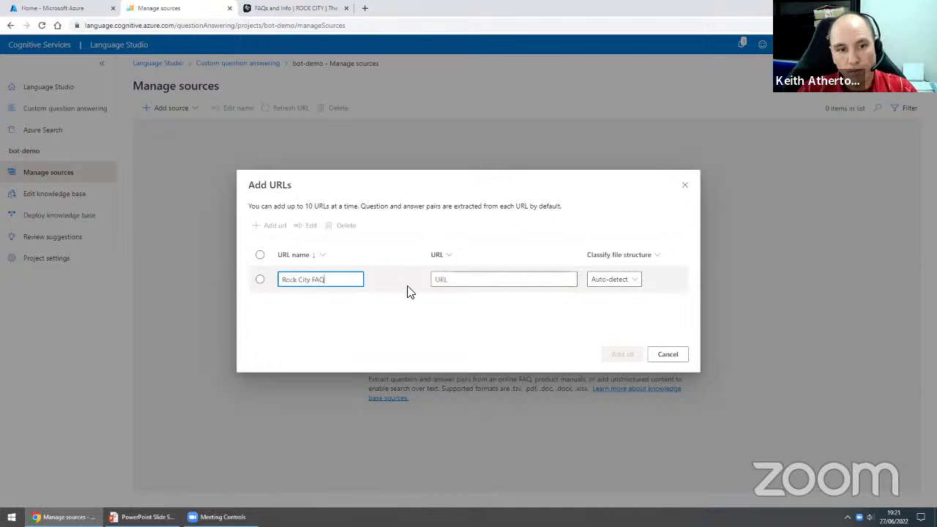
left_click(456, 275)
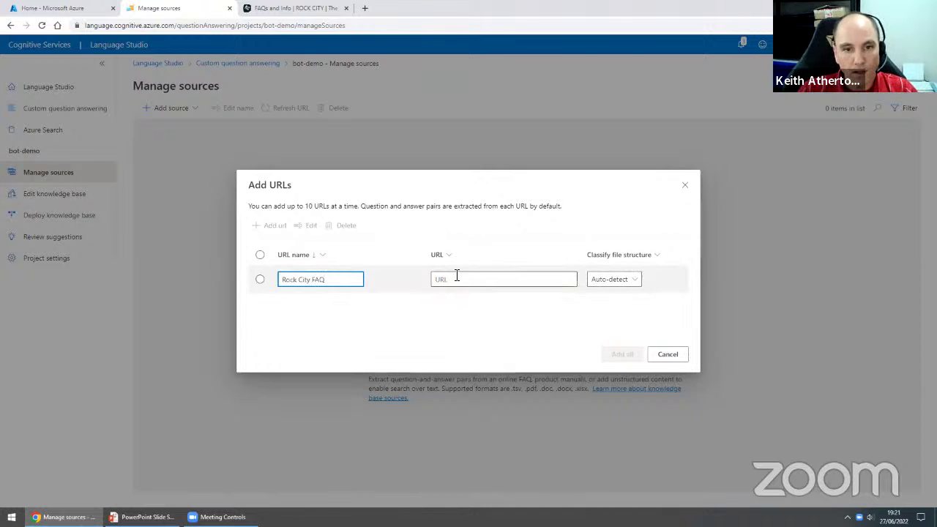
key("ctrl+v")
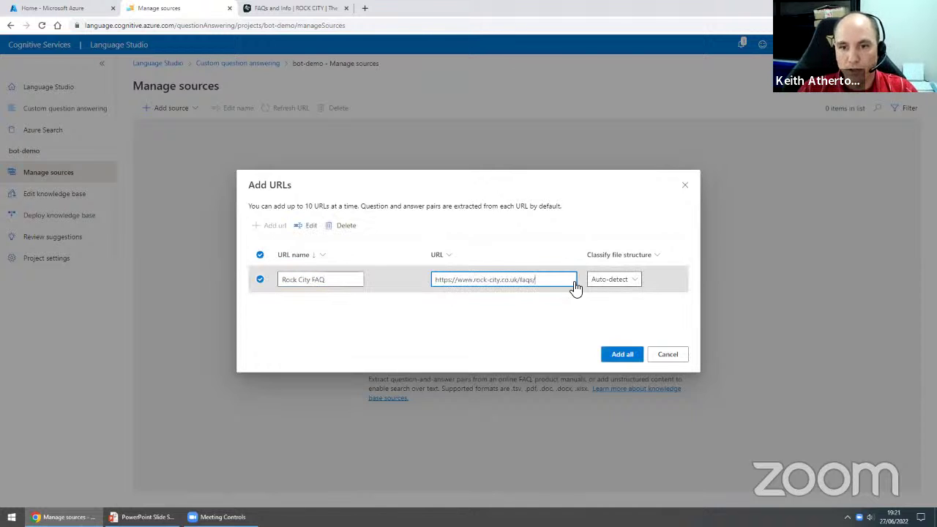
left_click(634, 358)
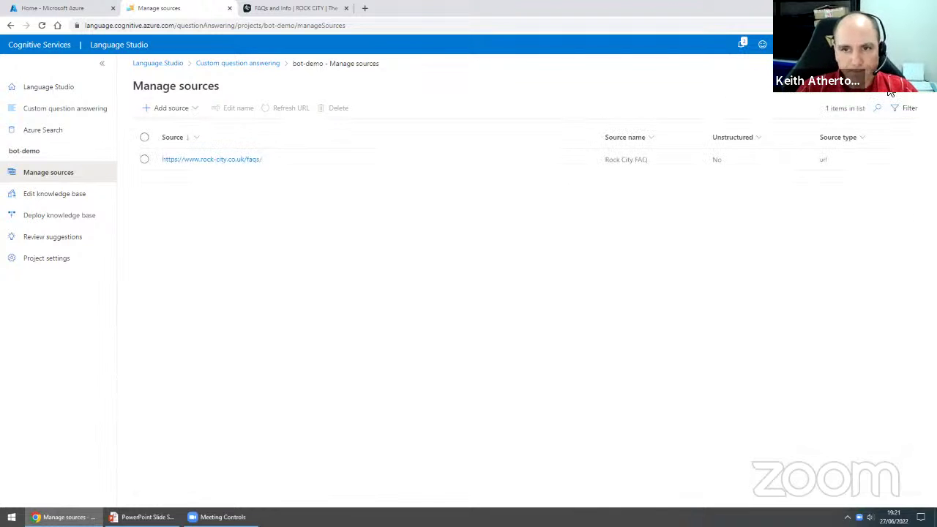
left_click(233, 166)
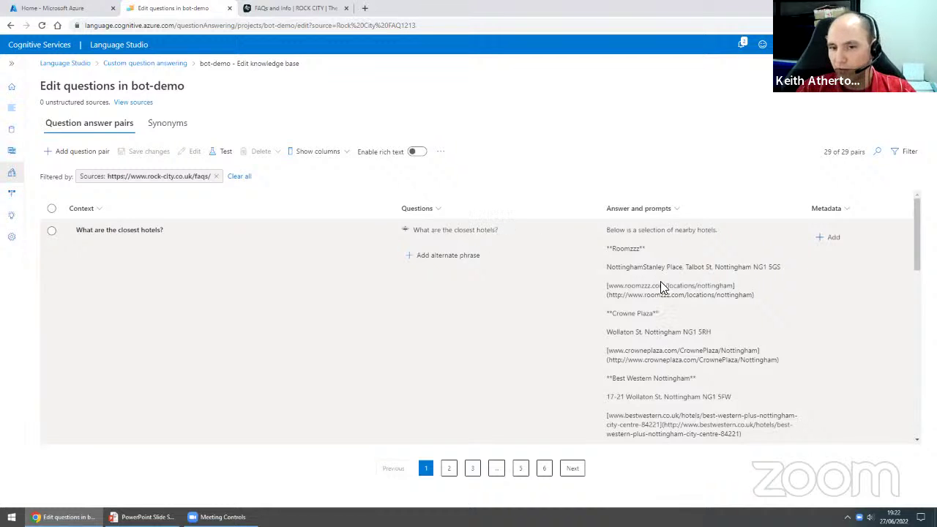
- Scroll through the 29 question-answer pairs extracted from the Rock City FAQ source
scroll(660, 281, "down", 6)
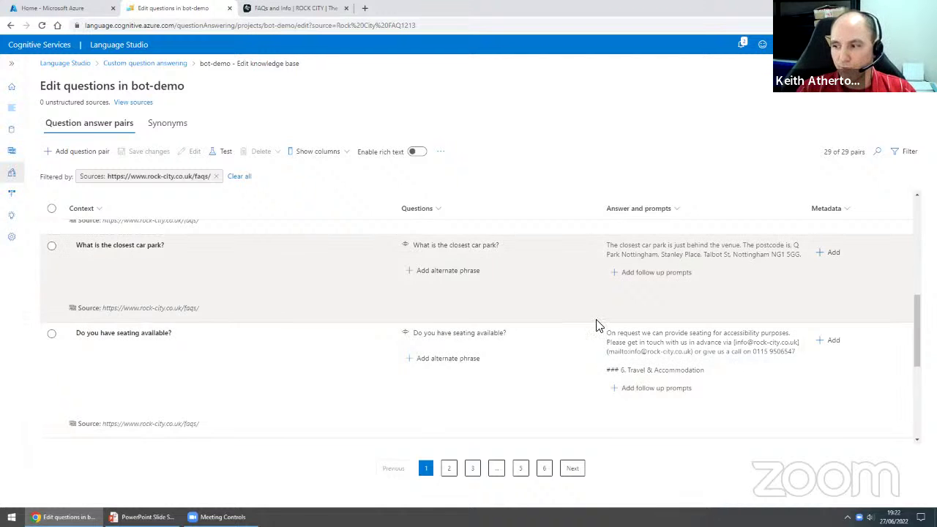
scroll(469, 277, "down", 2)
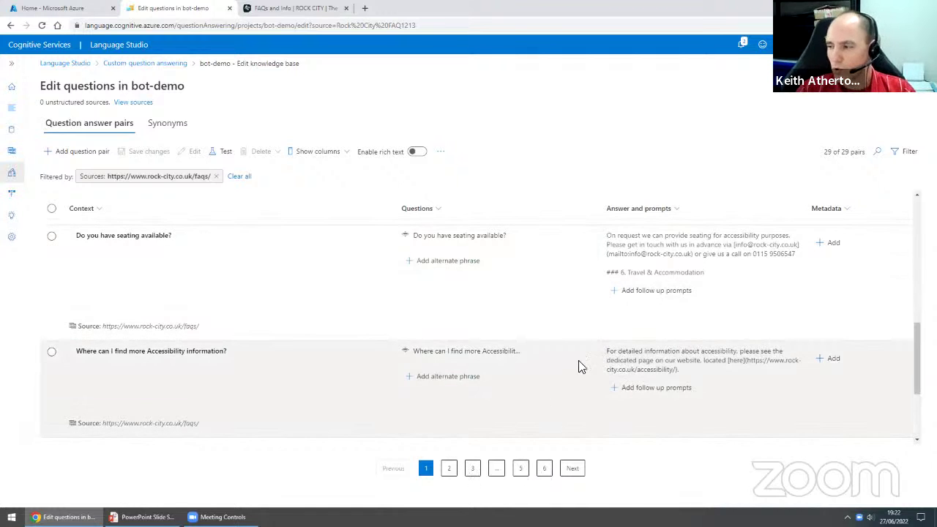
scroll(564, 333, "up", 10)
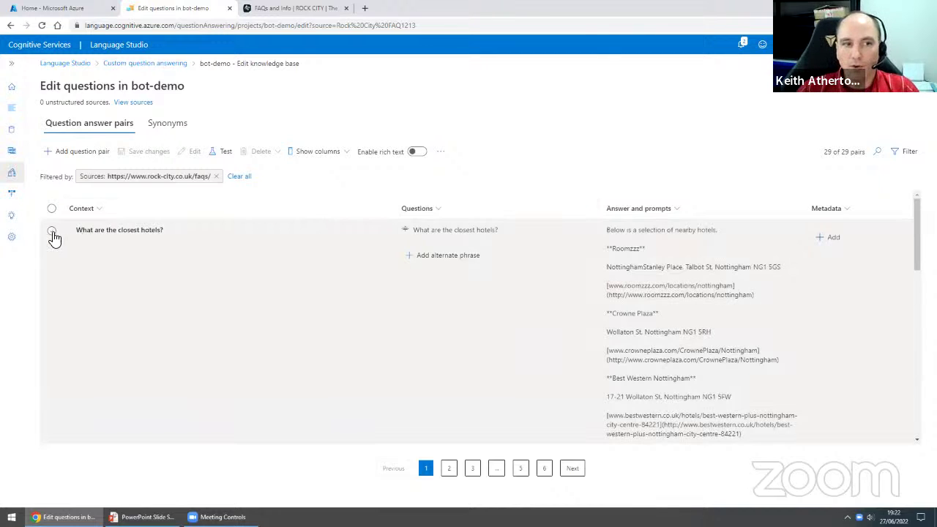
- Select the 'What are the closest hotels?' question pair
left_click(52, 233)
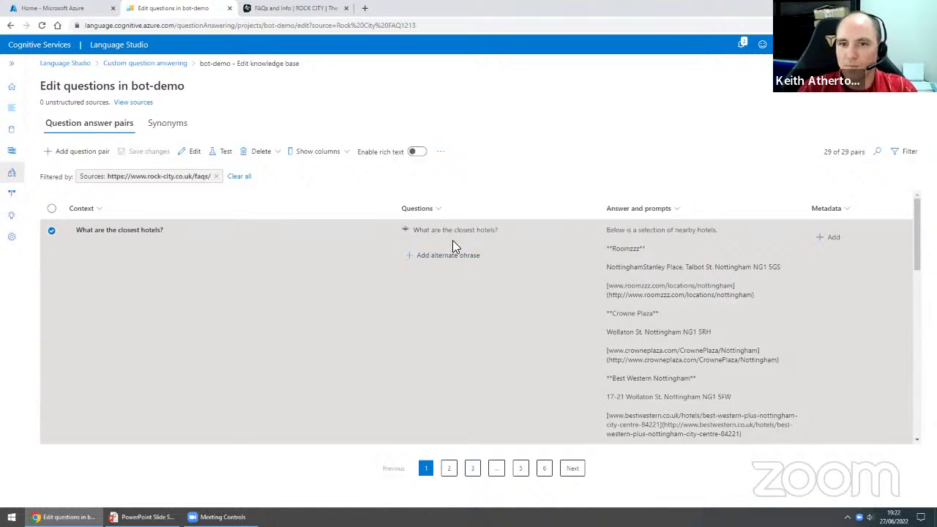
scroll(631, 229, "down", 5)
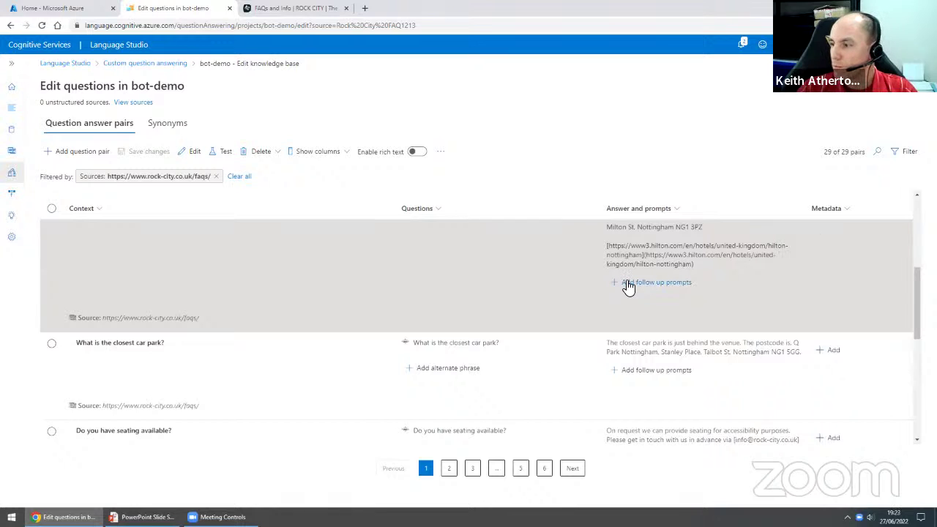
scroll(626, 258, "up", 1)
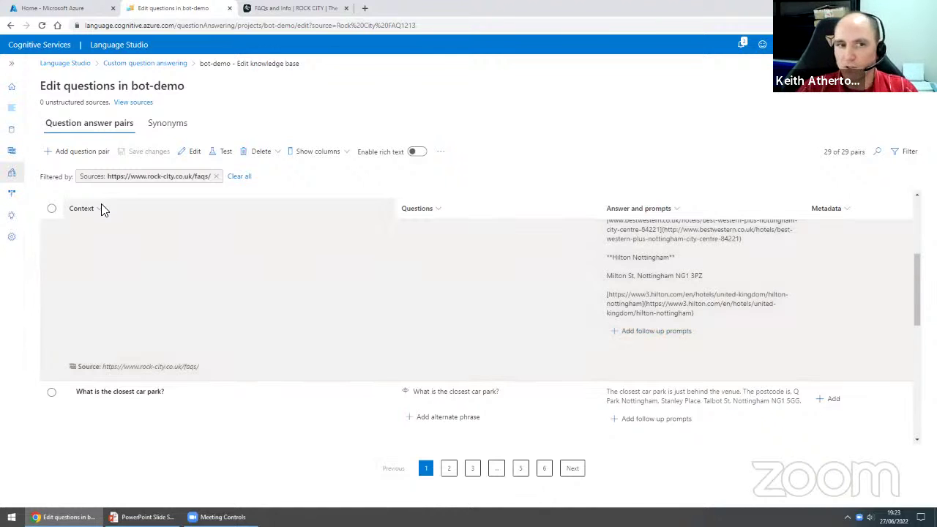
scroll(147, 227, "up", 3)
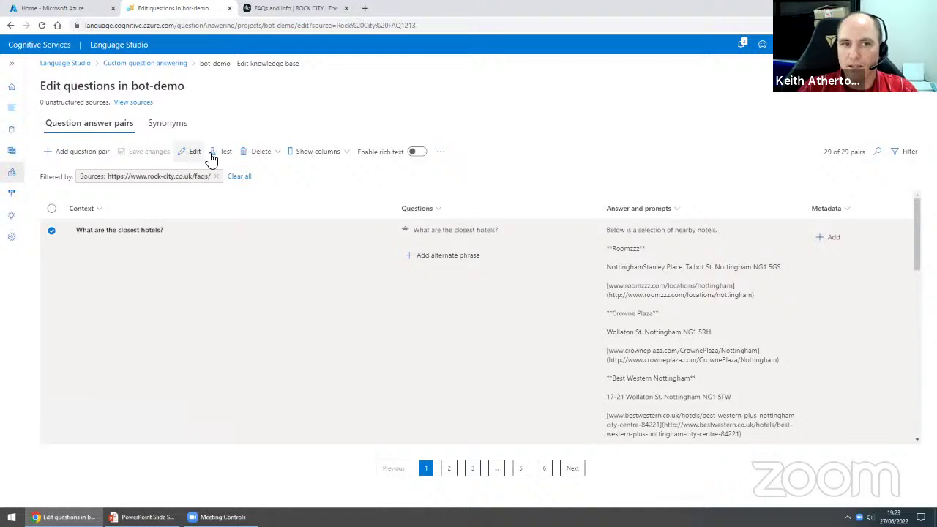
- Start a new question pair, cancel it, and go to page 2 of the pairs
left_click(51, 230)
left_click(82, 151)
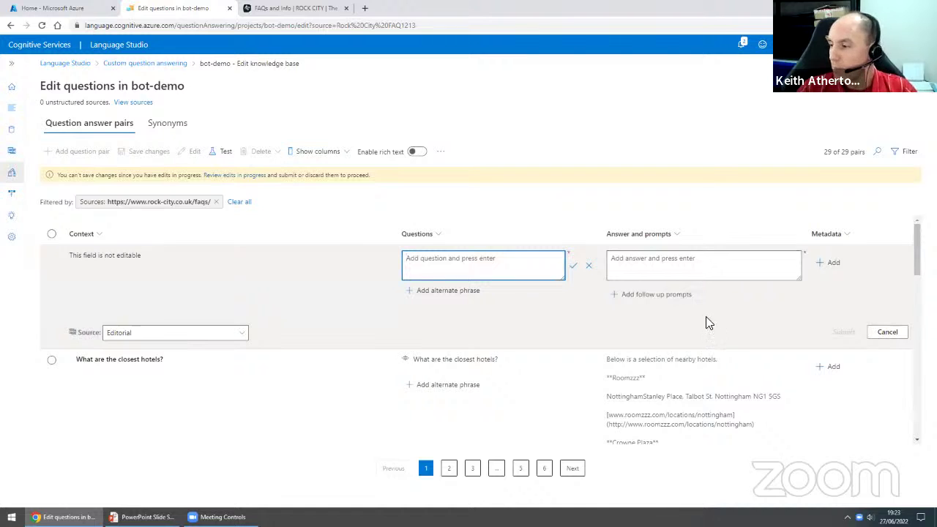
left_click(886, 333)
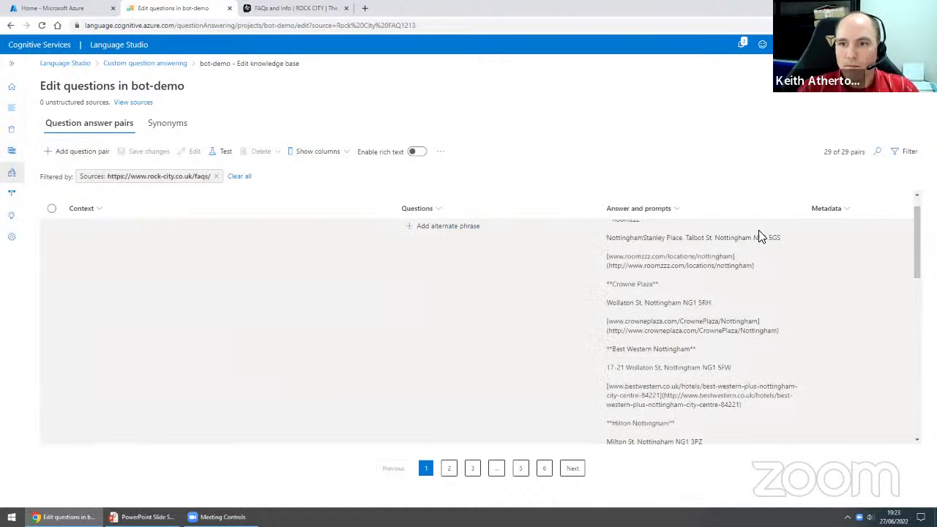
left_click(569, 469)
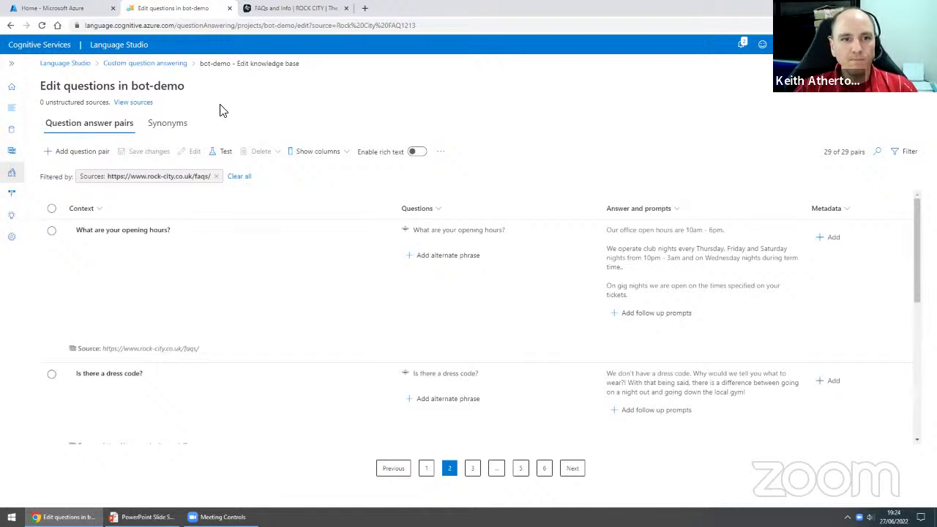
- Open the Test panel for the bot-demo knowledge base
left_click(225, 160)
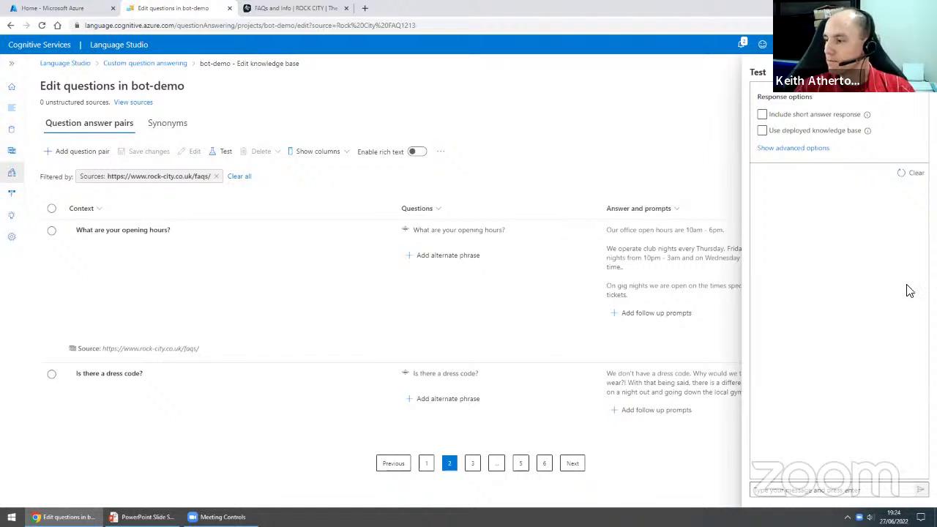
- Ask the test bot 'What are your opening hours' and inspect how it chose its answer
left_click(827, 488)
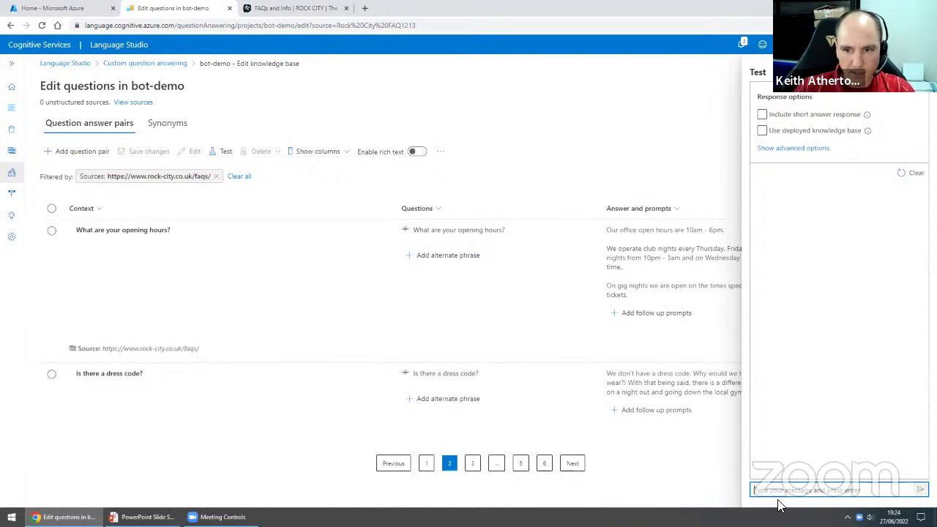
type("What")
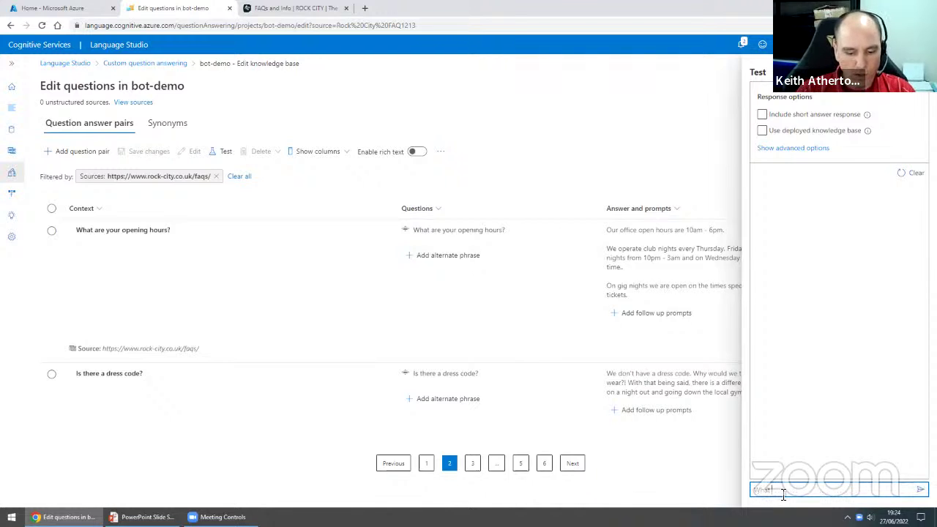
type(" are your open")
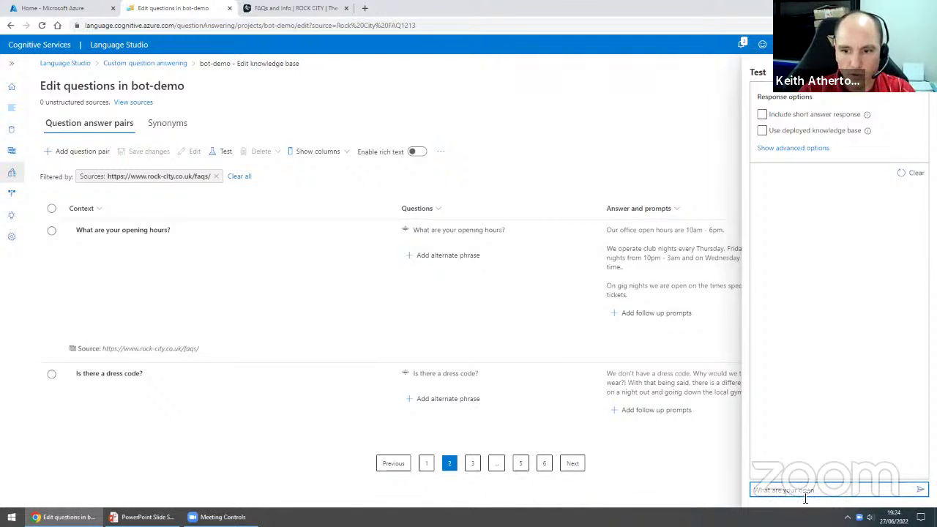
type("ing hours?")
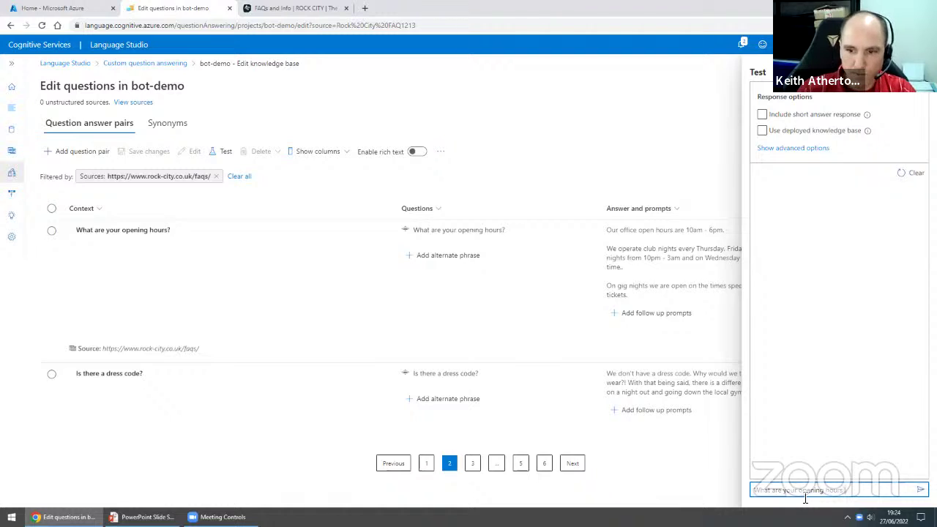
key("Return")
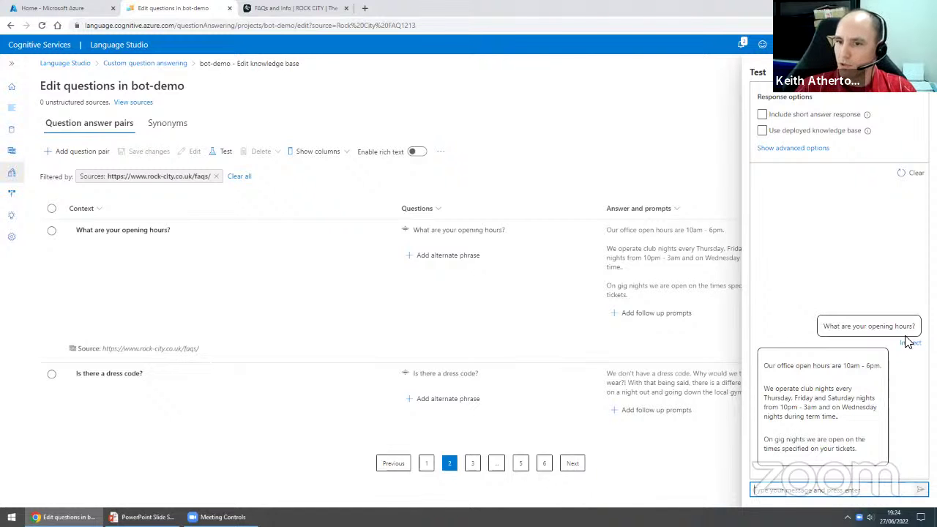
left_click(909, 342)
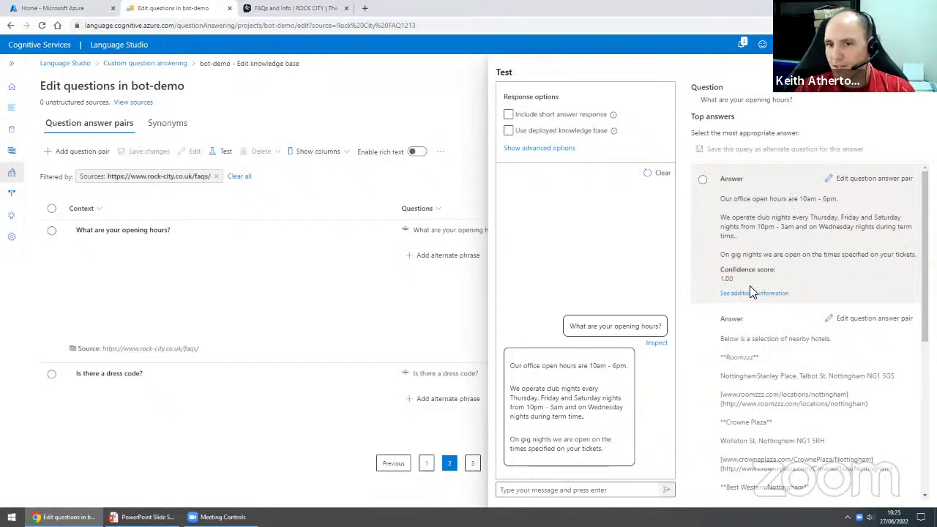
- Highlight the top answer's 1.00 confidence score and scroll down through the other answers
left_click_drag(721, 268, 740, 281)
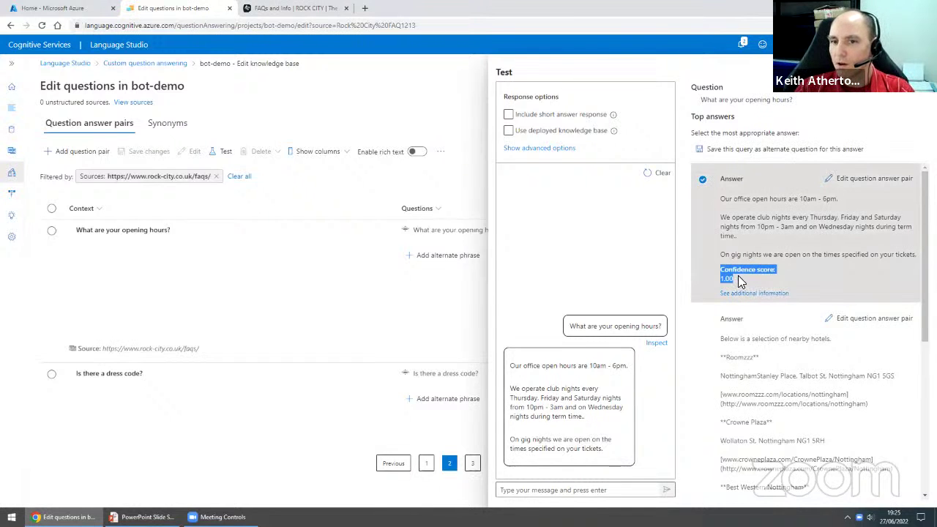
left_click(730, 278)
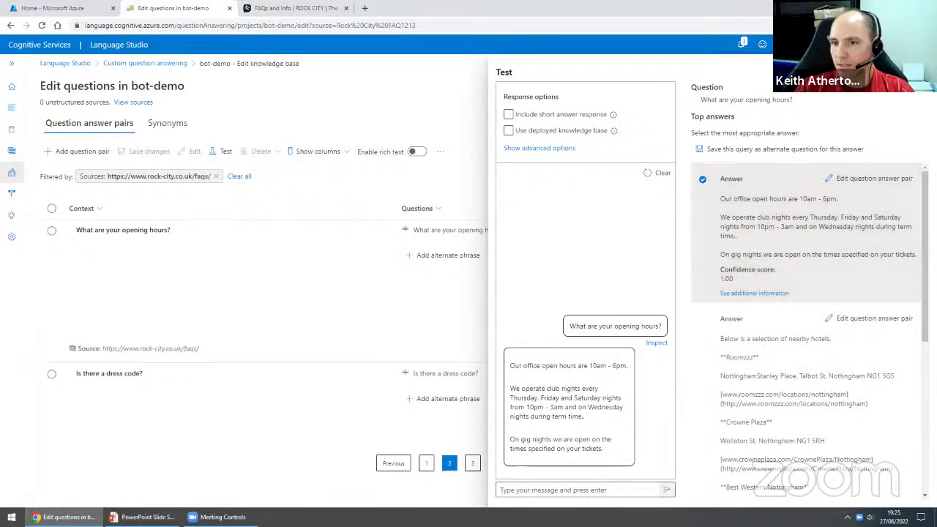
scroll(805, 329, "down", 1)
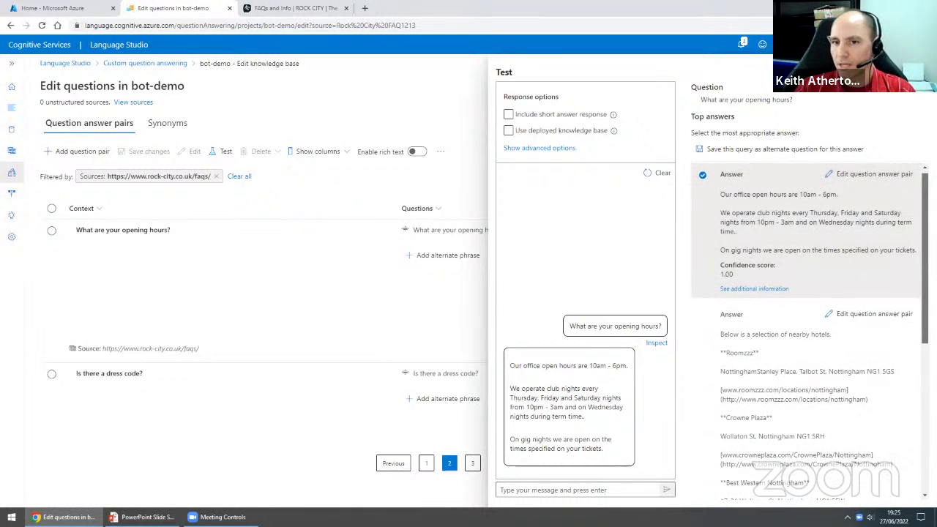
scroll(805, 329, "down", 2)
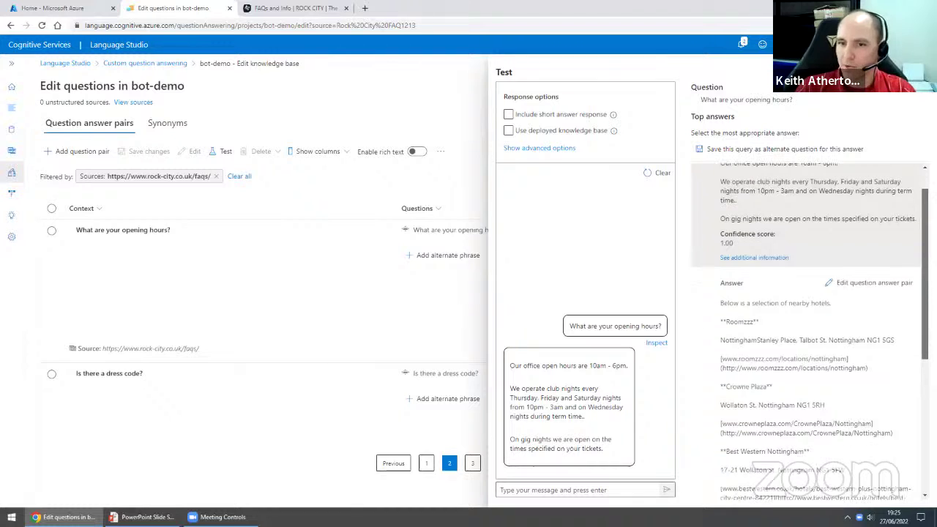
scroll(780, 238, "down", 3)
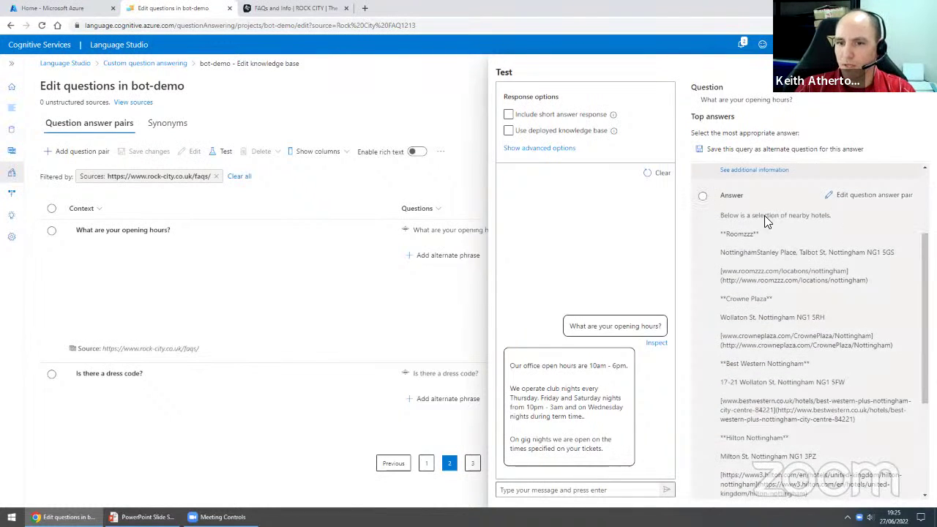
scroll(780, 237, "down", 2)
- Check the hotels answer's 0.15 score, select the opening-hours answer, and close the inspection
left_click_drag(734, 420, 722, 420)
scroll(731, 293, "down", 5)
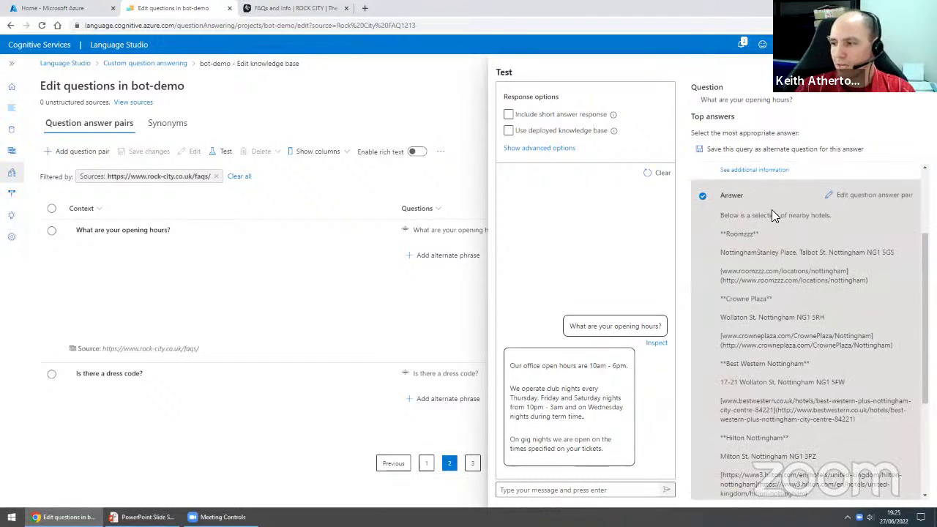
scroll(776, 301, "down", 1)
left_click(722, 468)
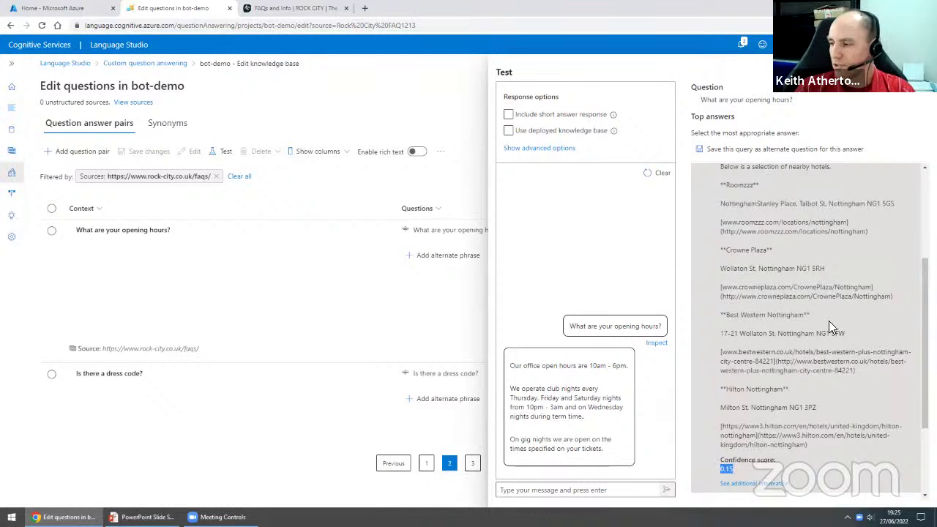
scroll(828, 322, "down", 3)
scroll(810, 351, "up", 5)
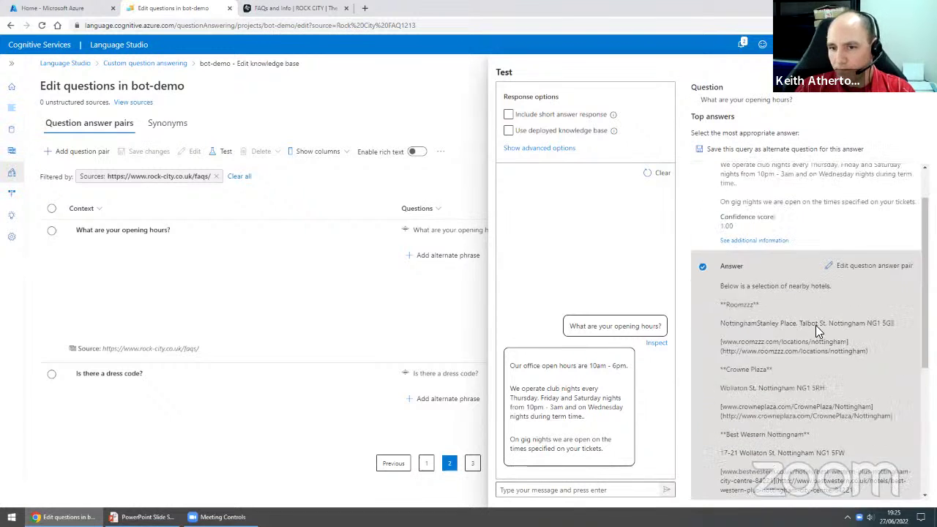
scroll(816, 325, "up", 2)
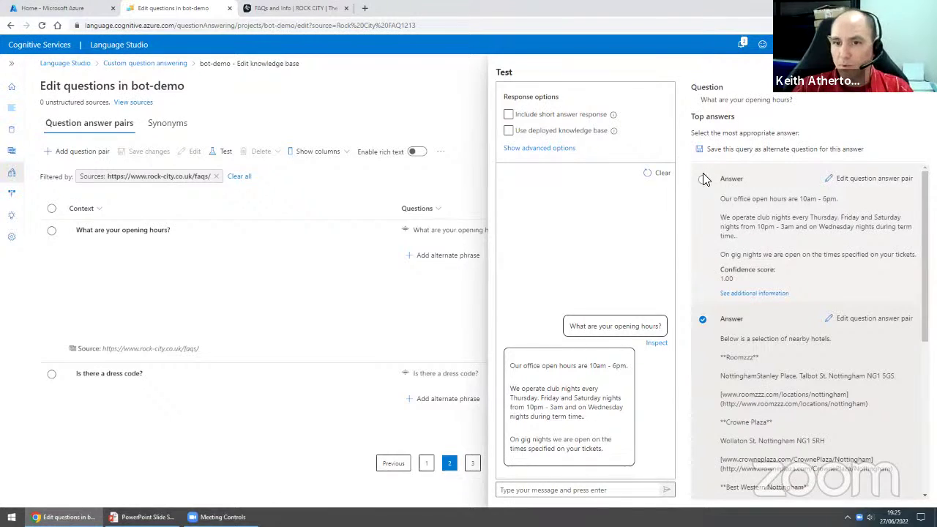
left_click(756, 191)
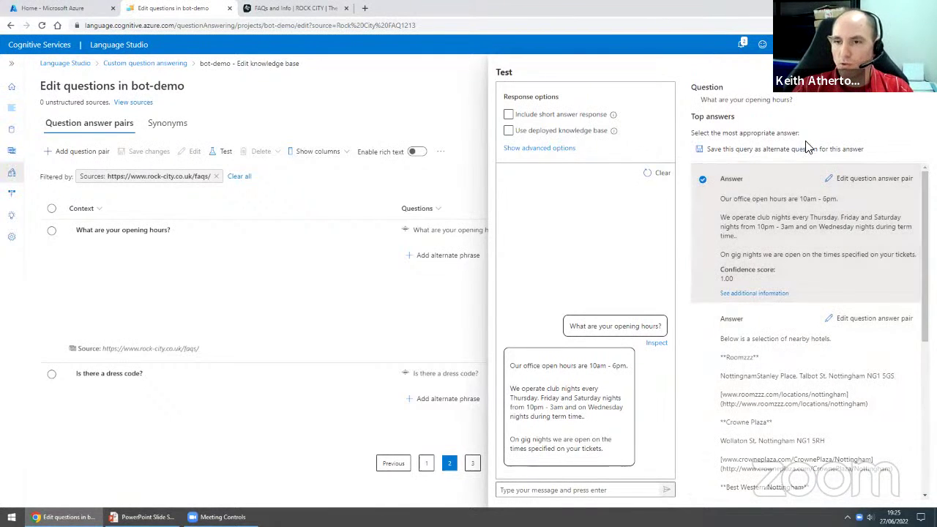
left_click(916, 72)
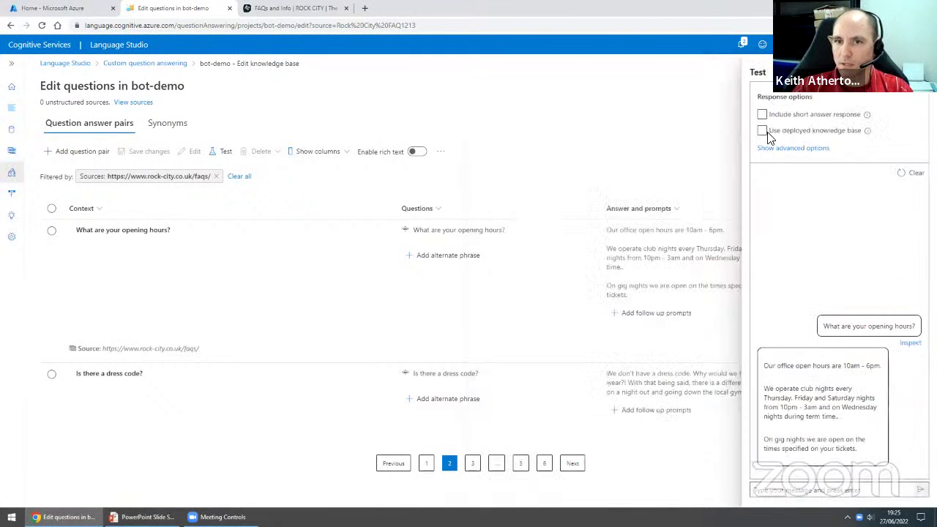
- Ask the test bot 'When are you open?'
left_click(799, 491)
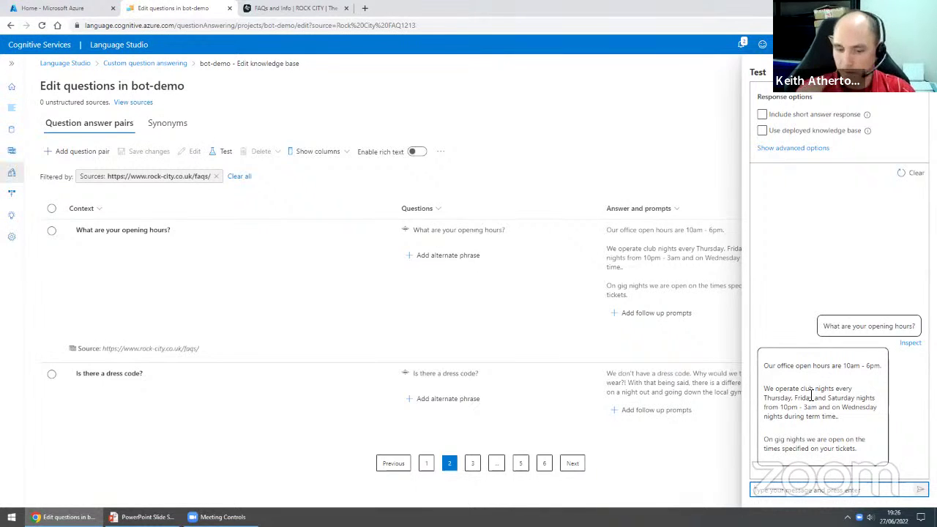
type("Wh")
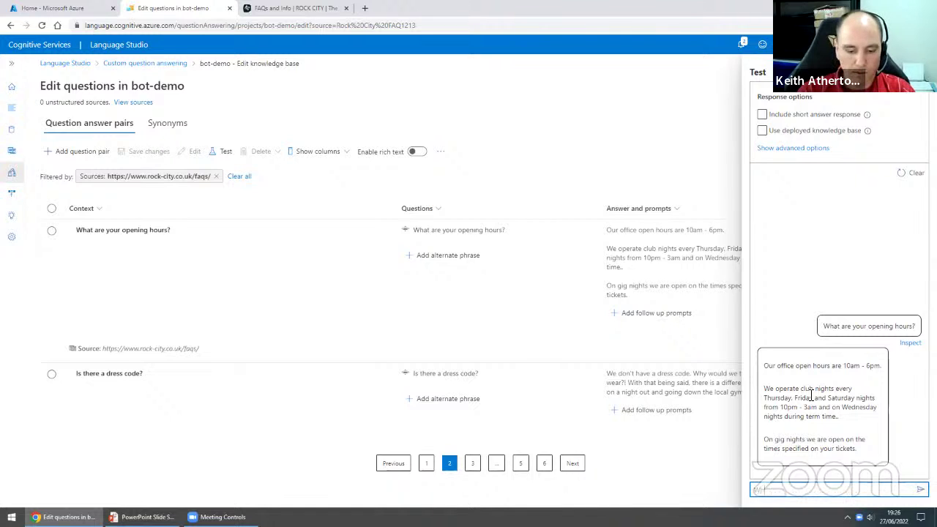
type("en are you open?")
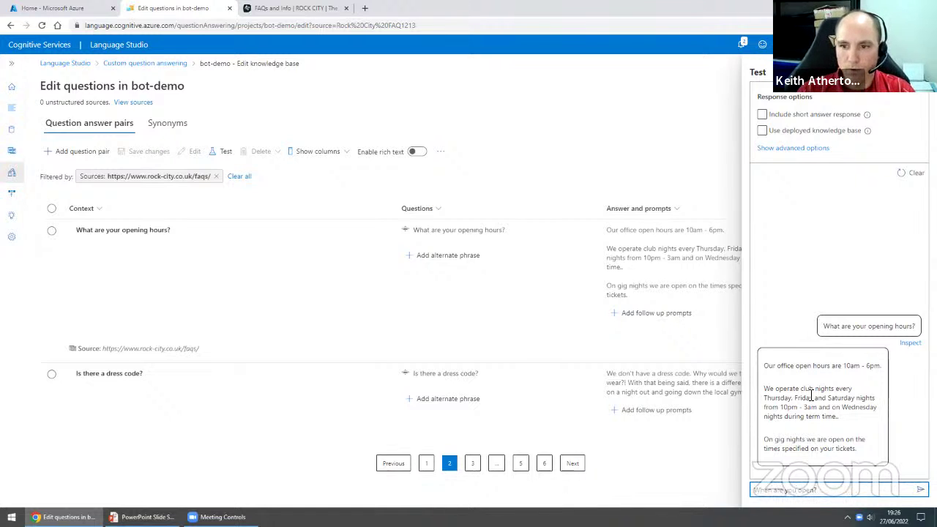
key("Return")
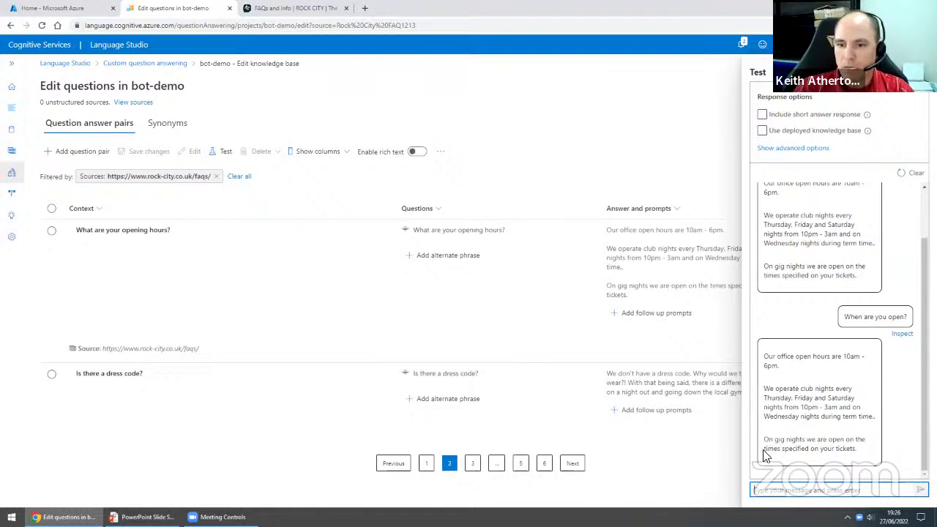
- Inspect the reply, highlight its top answer's 0.86 confidence score, then close the inspection pane
left_click(899, 335)
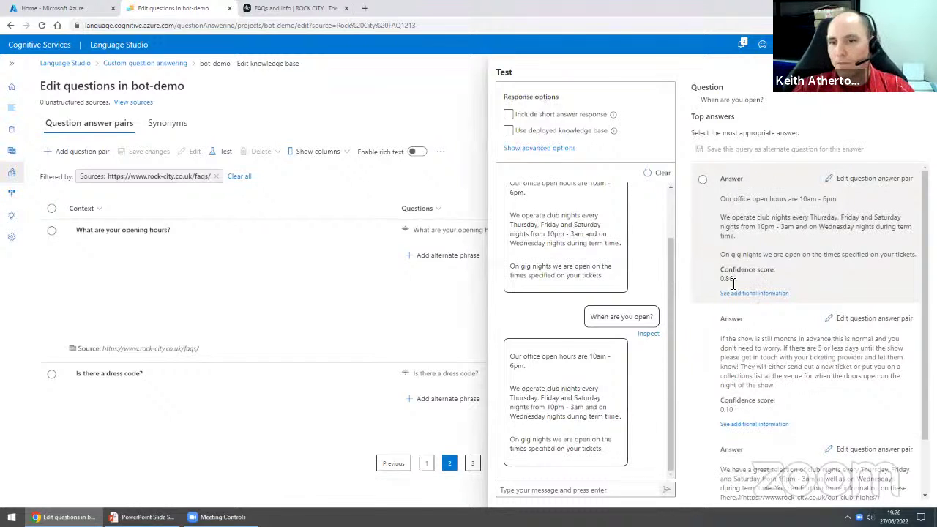
left_click_drag(719, 278, 732, 278)
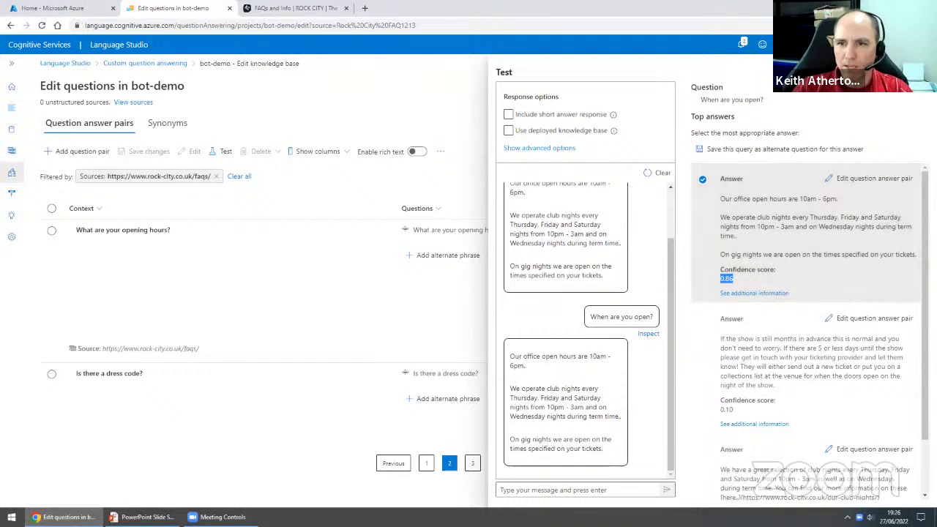
left_click(916, 73)
- Ask the test chat 'Open?' and get the office hours reply
left_click(776, 491)
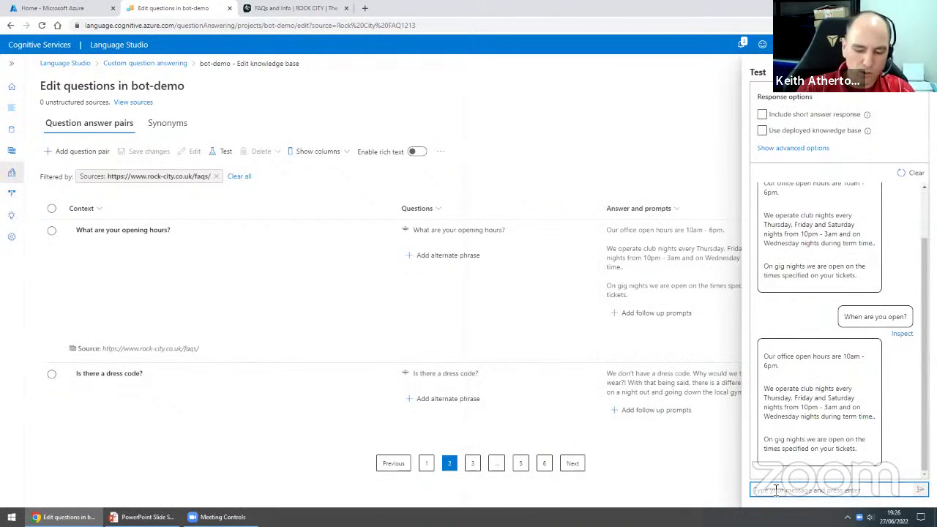
type("Open")
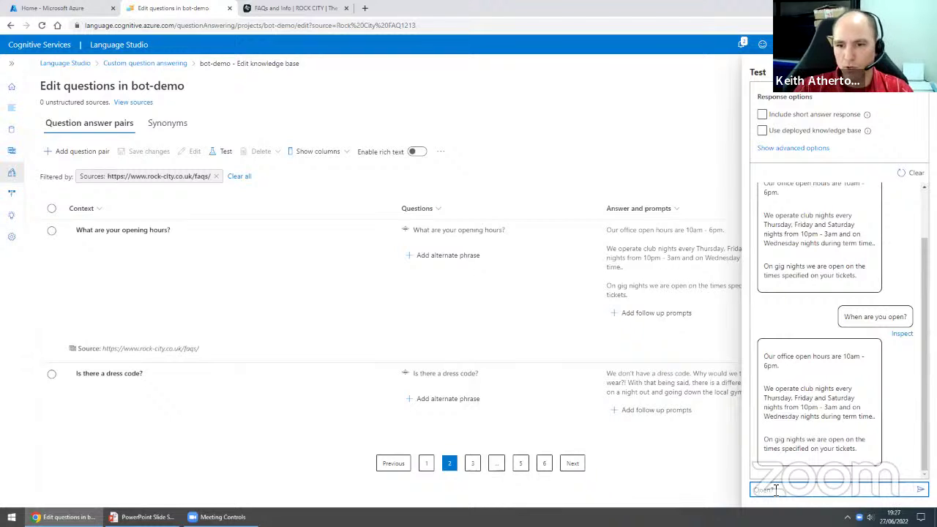
type("?")
key("Return")
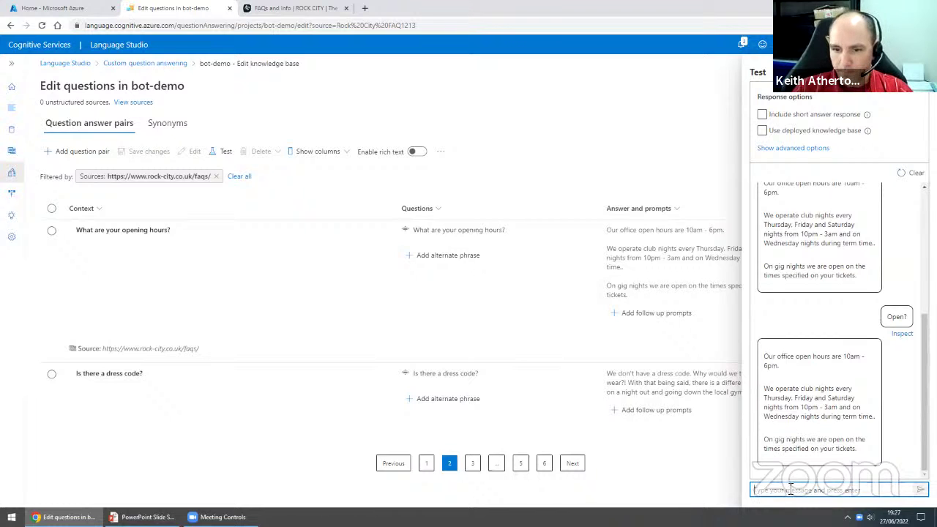
- Send 'test' to the bot, see No answer found, and close the test chat panel
type("test")
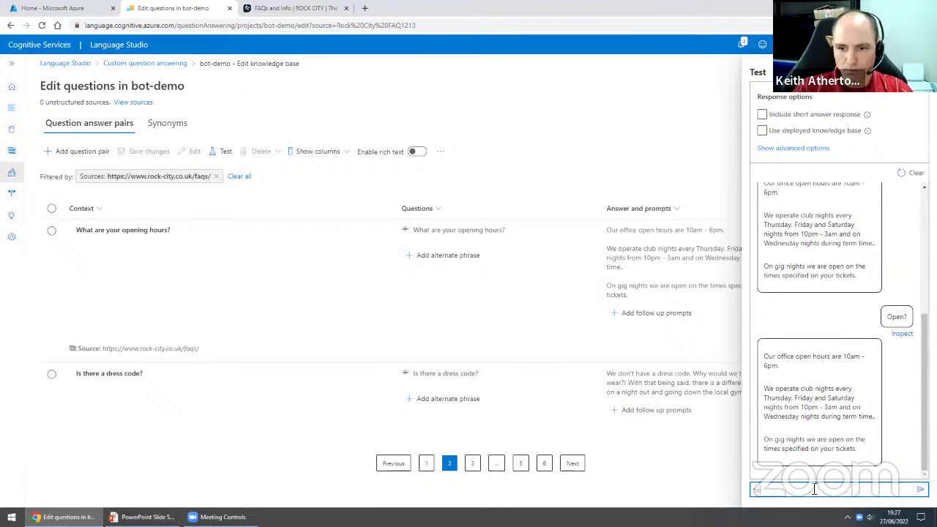
key("Return")
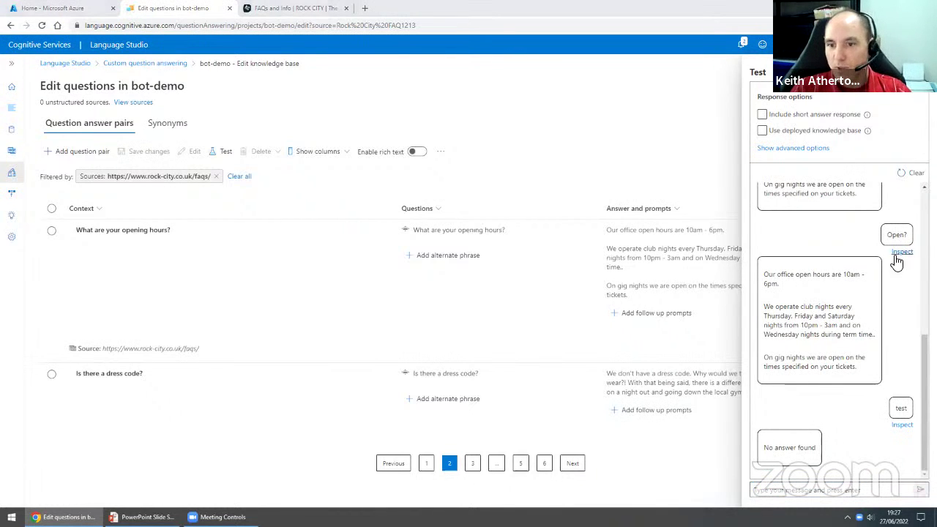
left_click(918, 72)
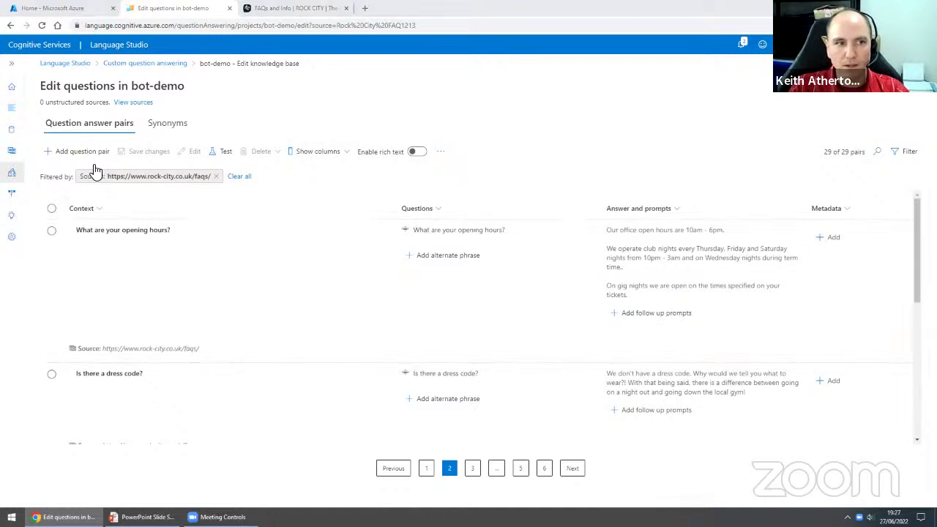
- From the Deploy knowledge base page, start a bot, opening the Web App Bot form
left_click(13, 68)
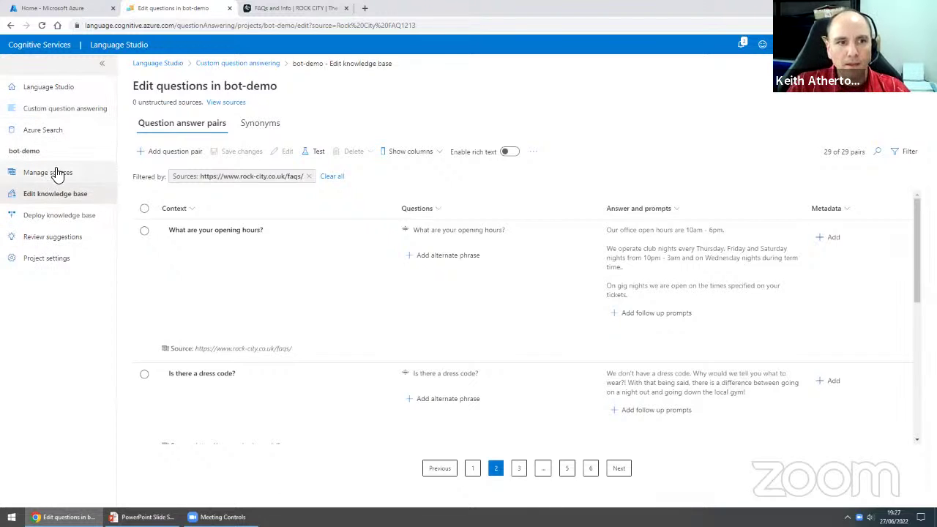
left_click(64, 218)
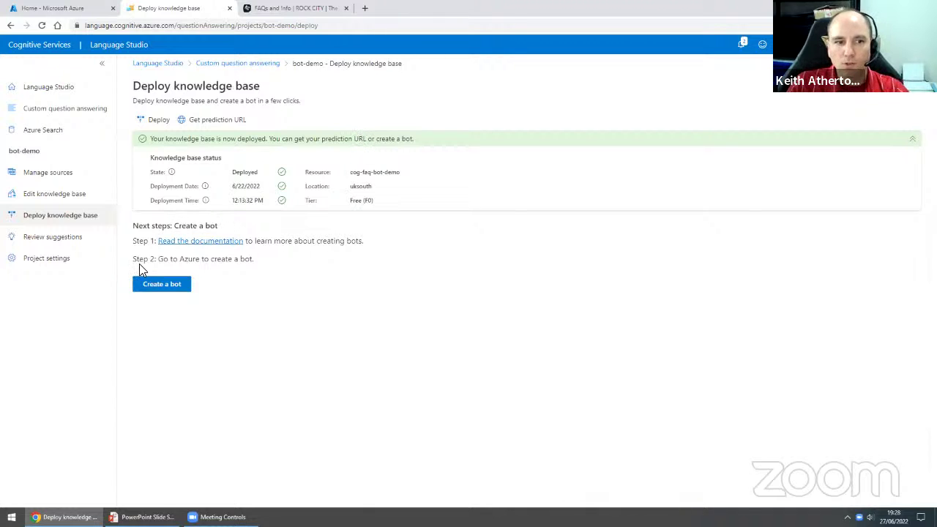
left_click(183, 287)
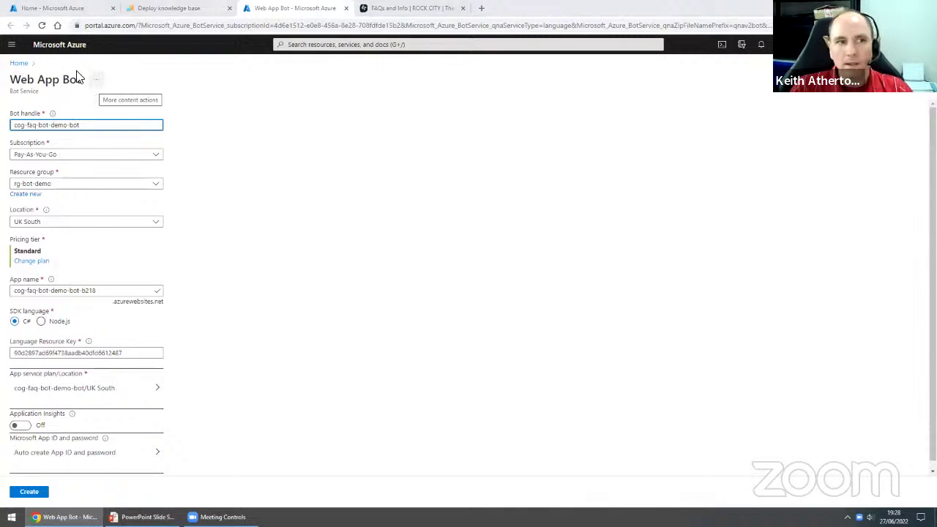
- Review the Web App Bot title and bot handle, then bring up the F0/S1 pricing tier choices
left_click_drag(11, 79, 79, 79)
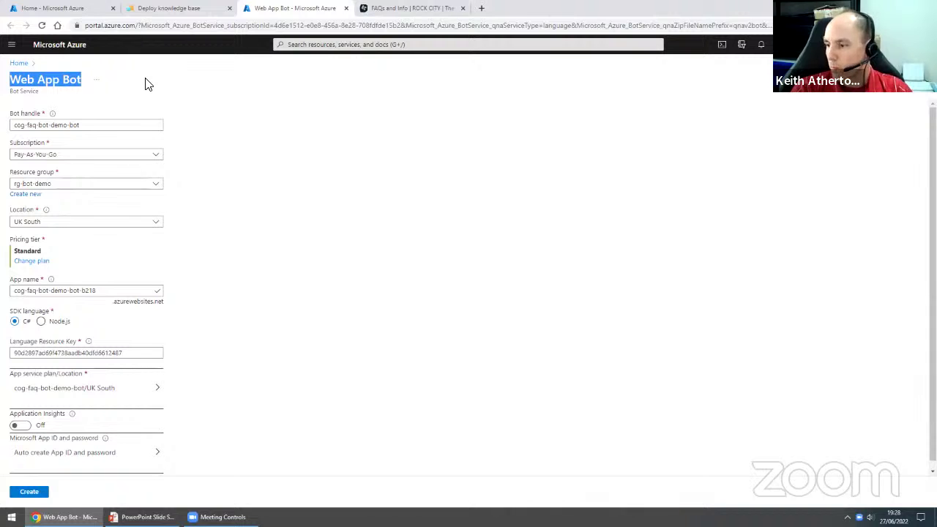
left_click(187, 155)
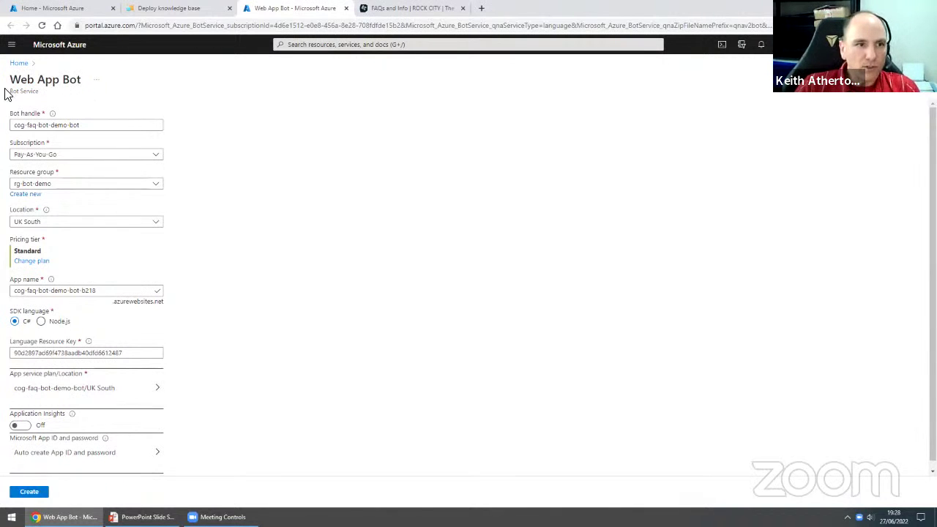
left_click(85, 125)
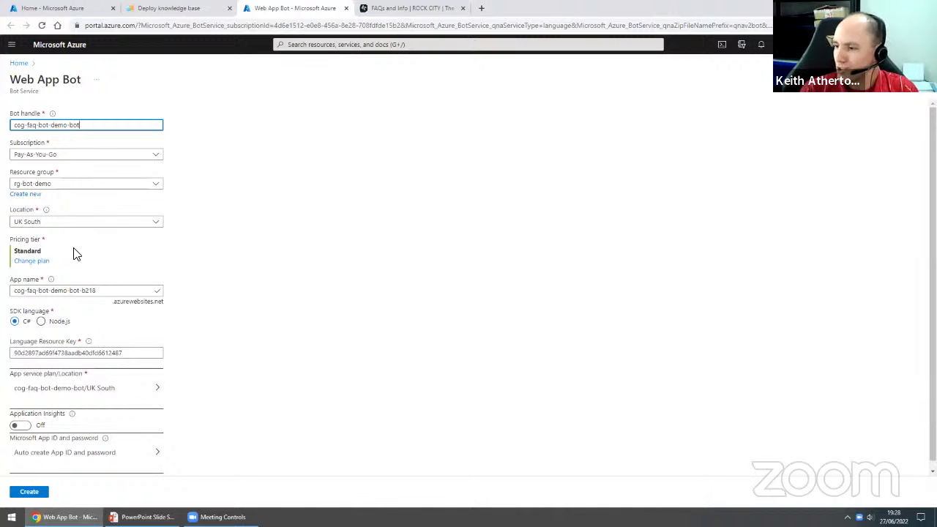
left_click(32, 261)
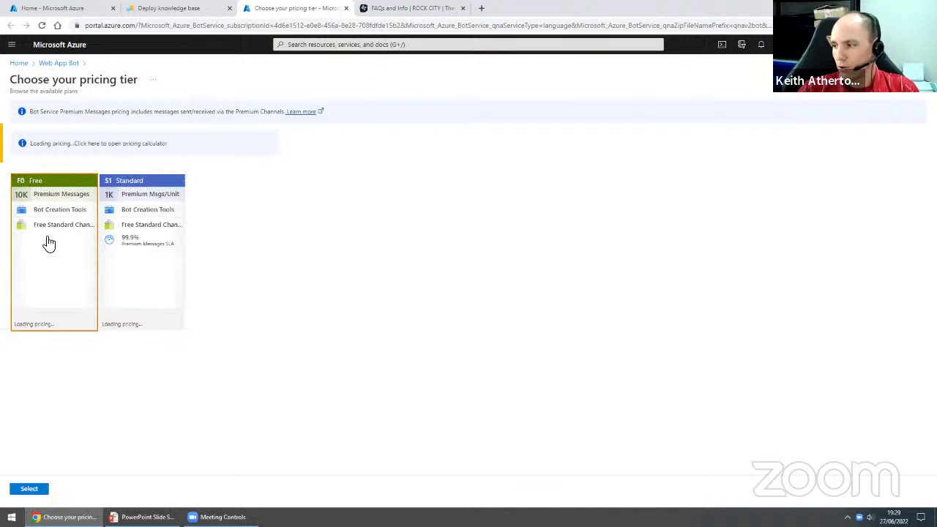
- Select the F0 Free pricing tier for the Web App Bot
left_click(28, 299)
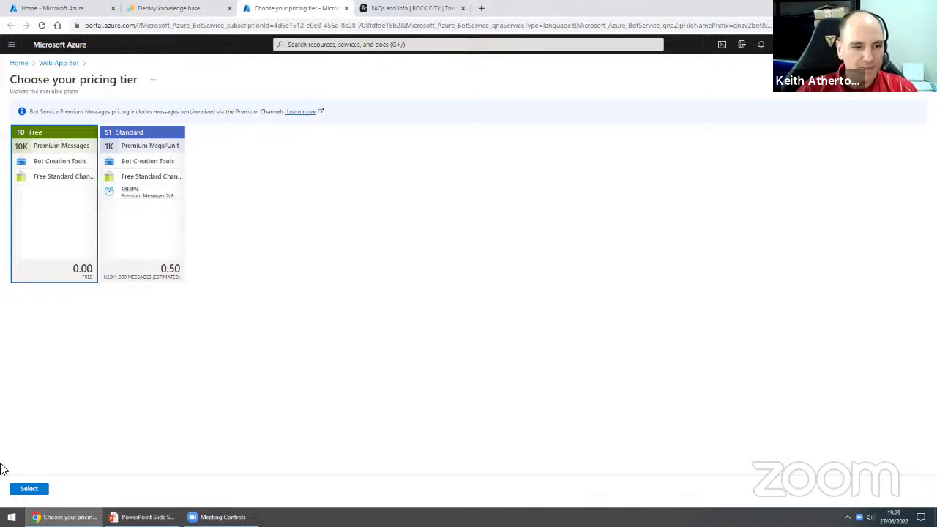
left_click(21, 489)
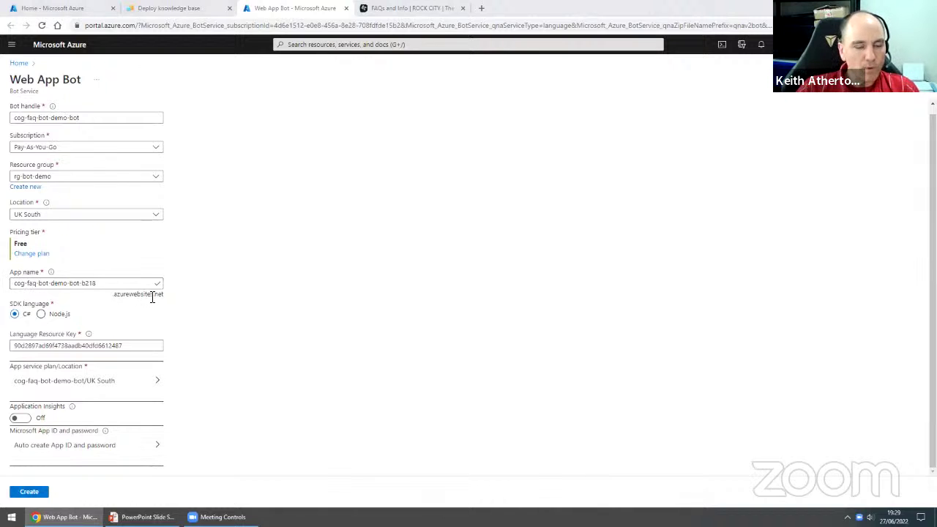
- Check the generated app name and Language Resource Key, then return to Azure Home without creating the bot
left_click(123, 286)
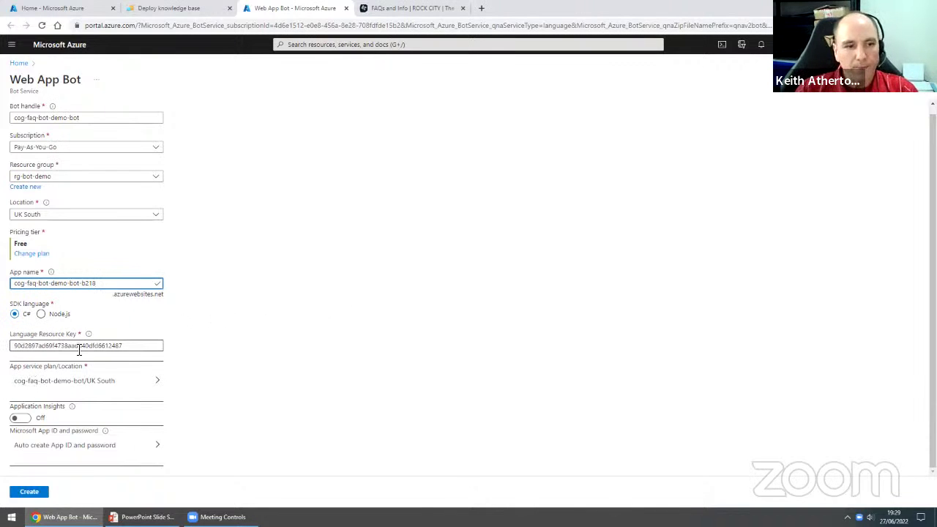
left_click(132, 345)
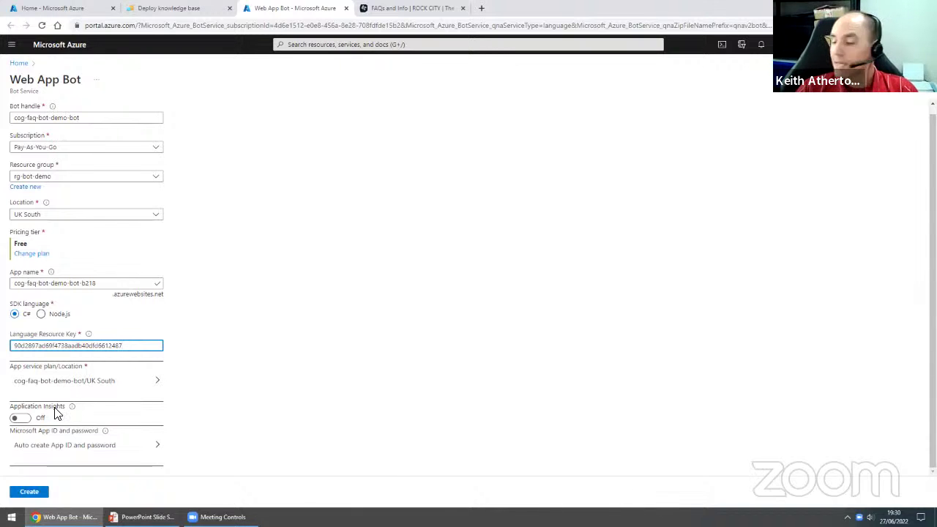
mouse_move(73, 414)
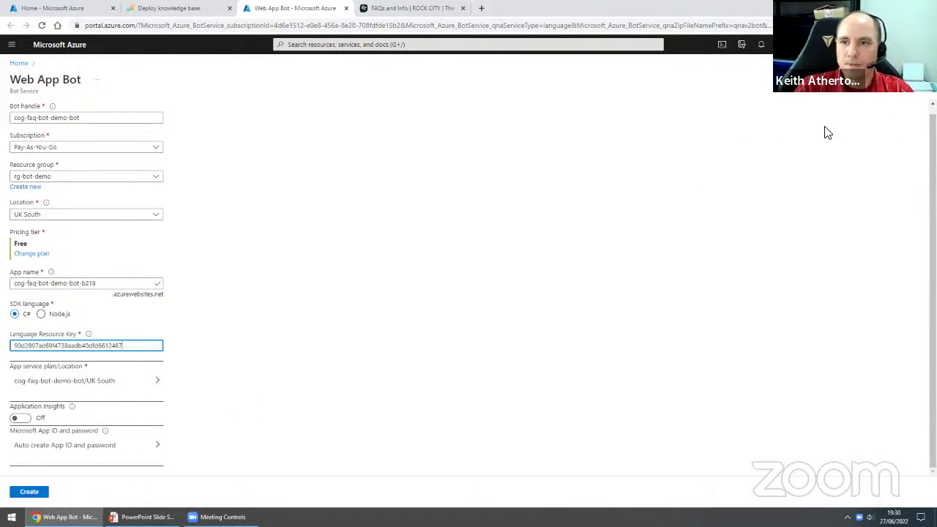
left_click(19, 63)
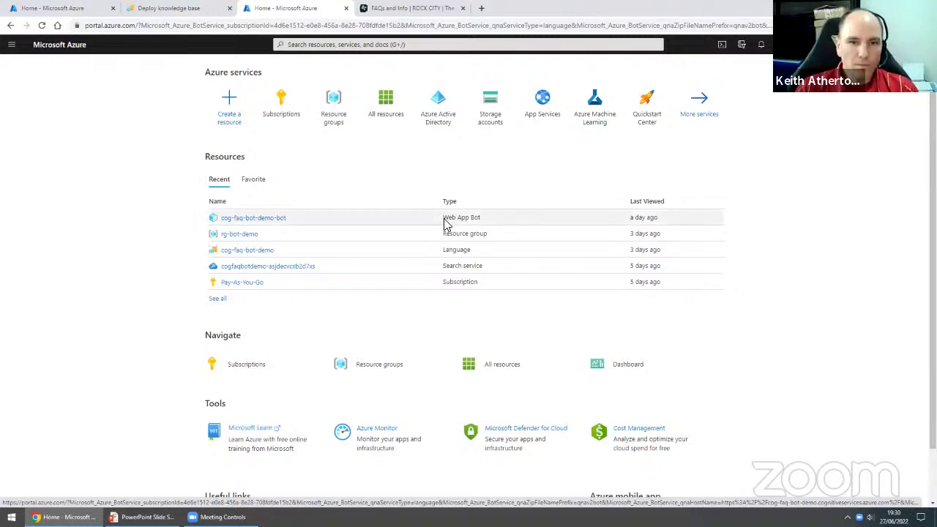
- Open cog-faq-bot-demo-bot, read the source-code download note on Overview, and launch Test in Web Chat
left_click(231, 218)
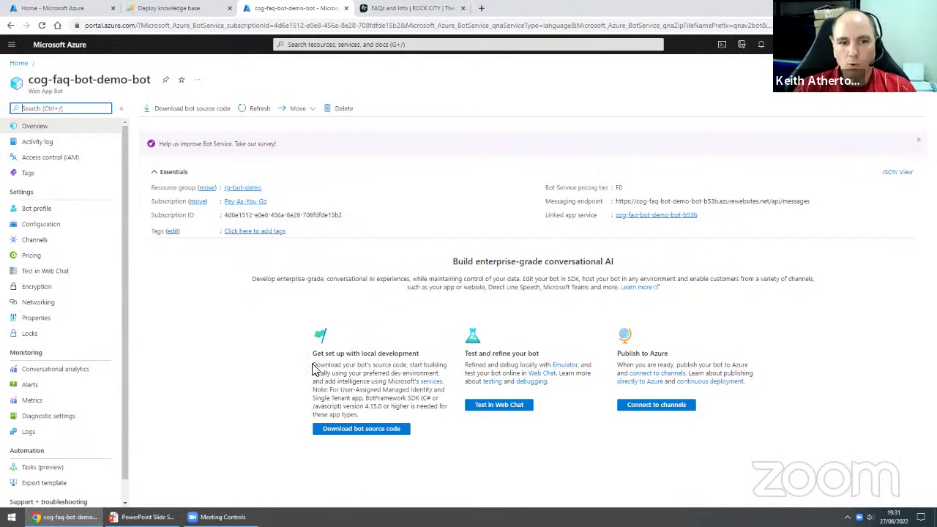
left_click_drag(313, 370, 341, 366)
left_click_drag(398, 368, 407, 364)
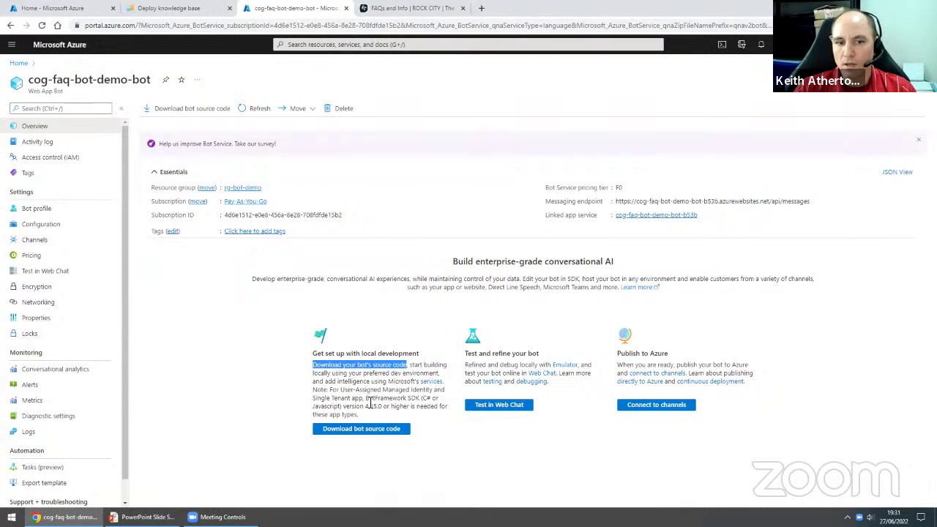
left_click_drag(423, 398, 349, 403)
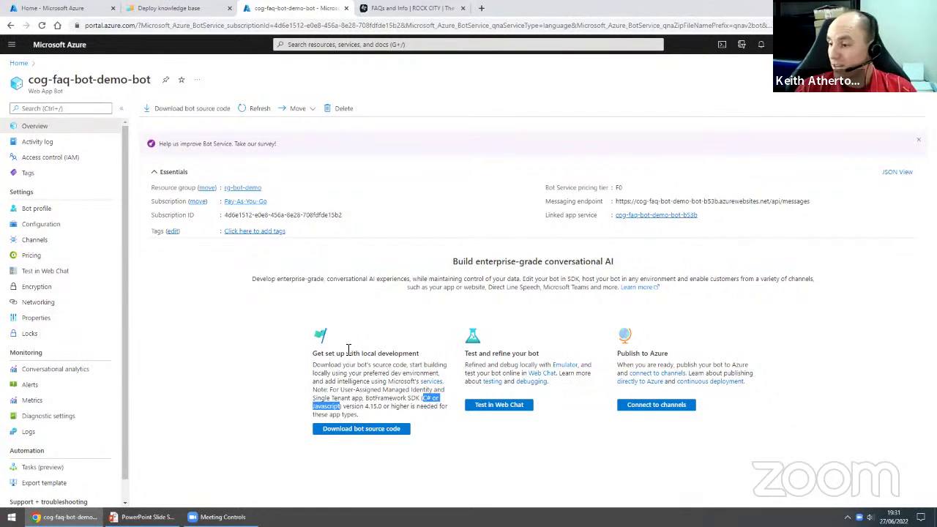
left_click(371, 350)
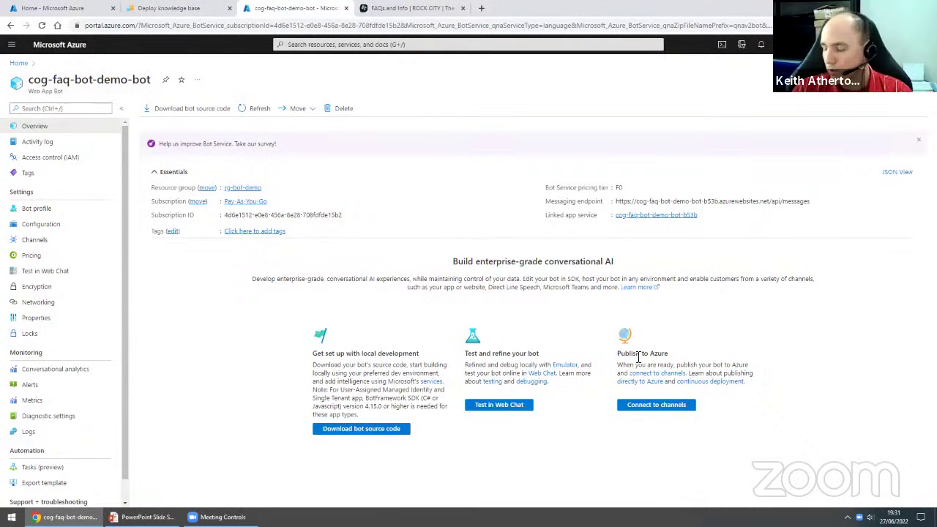
left_click(498, 407)
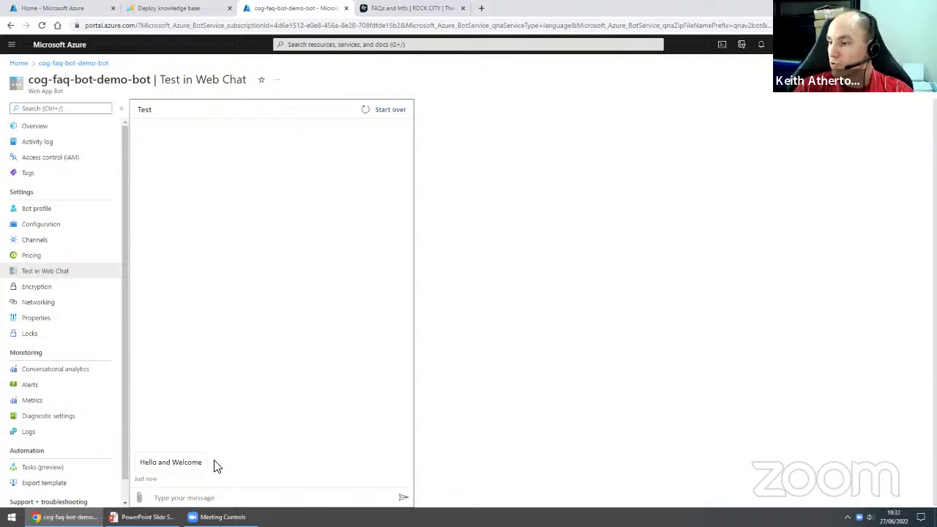
- Ask the web chat bot 'When are you open?' and 'Open?', getting office hours
type("When are")
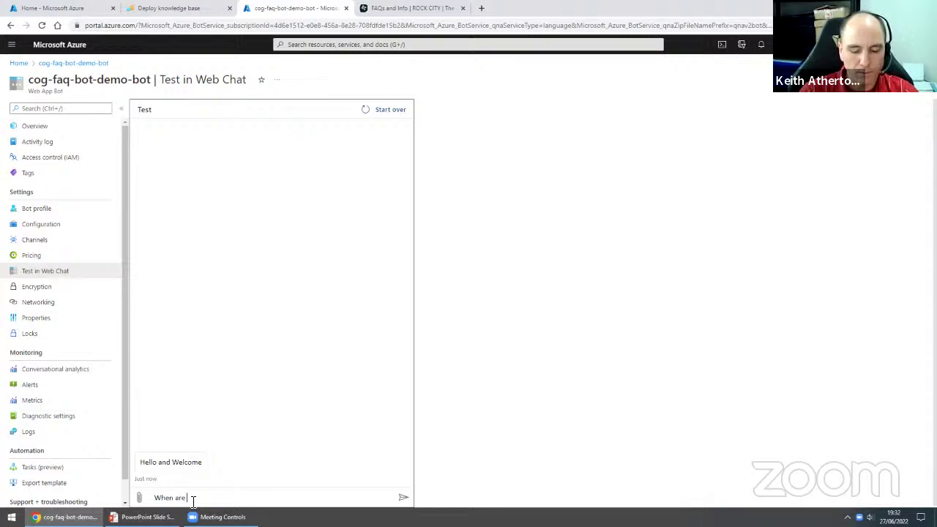
key("Return")
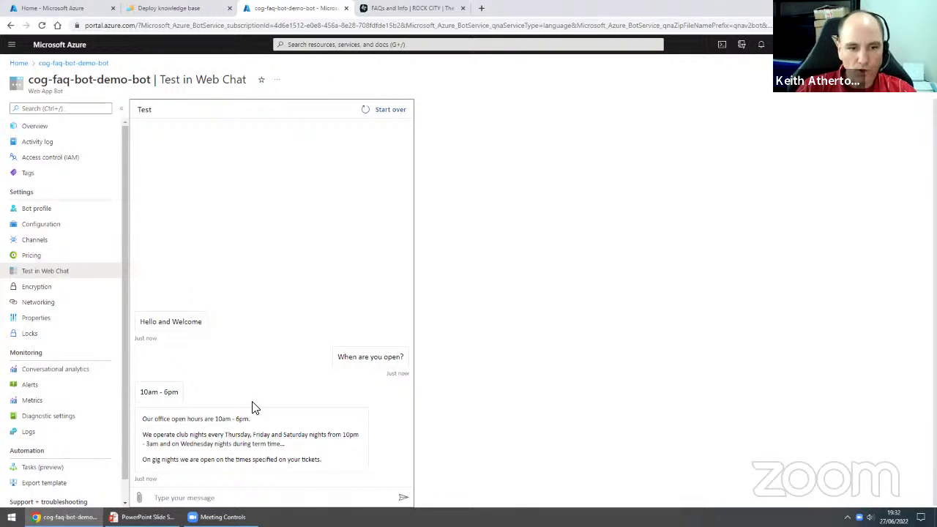
left_click(217, 497)
type("o")
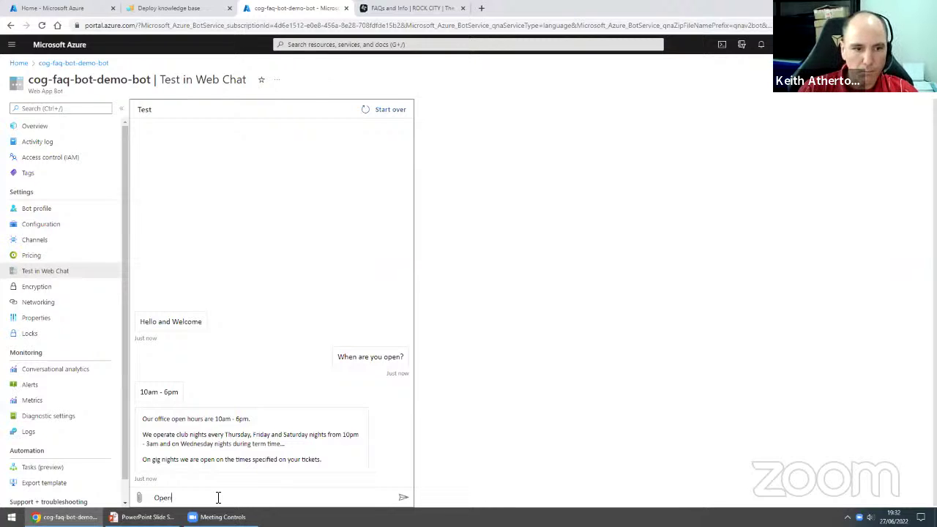
key("Return")
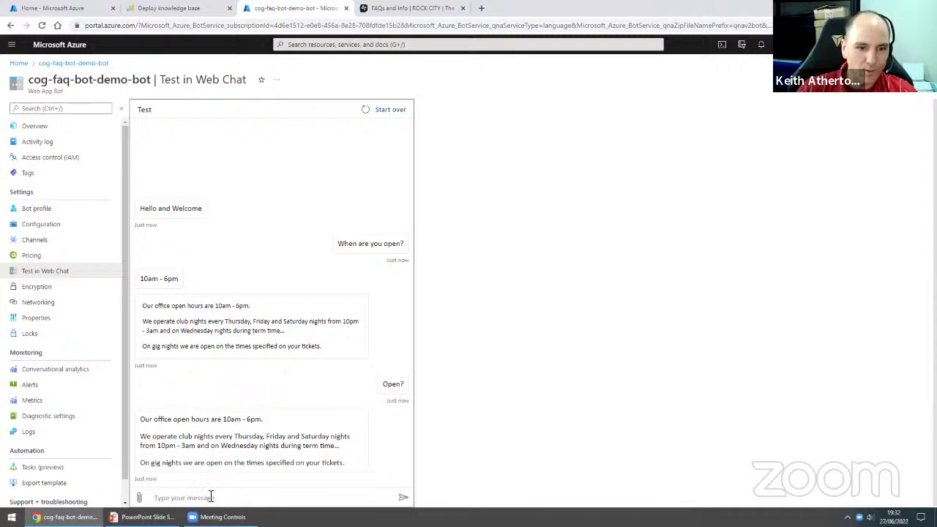
- Send 'test' to the bot and get No answer found
type("c")
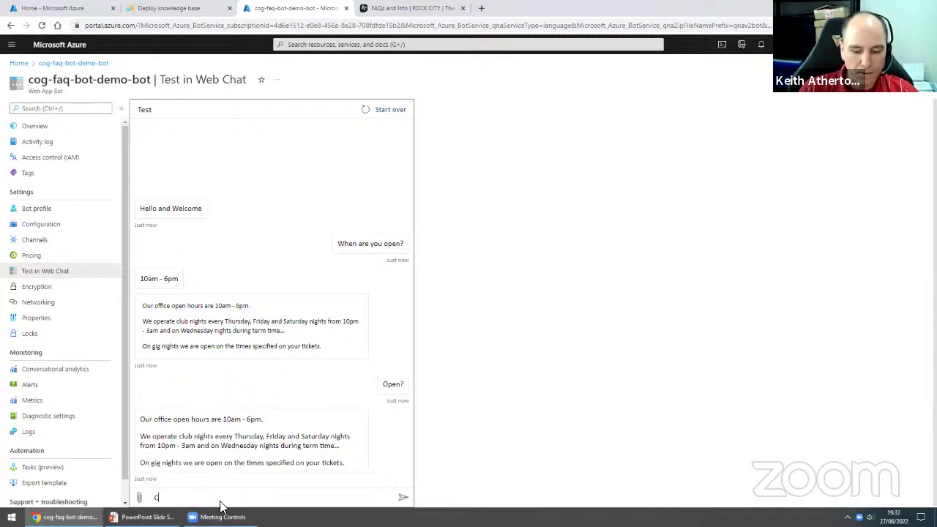
key("BackSpace")
type("t")
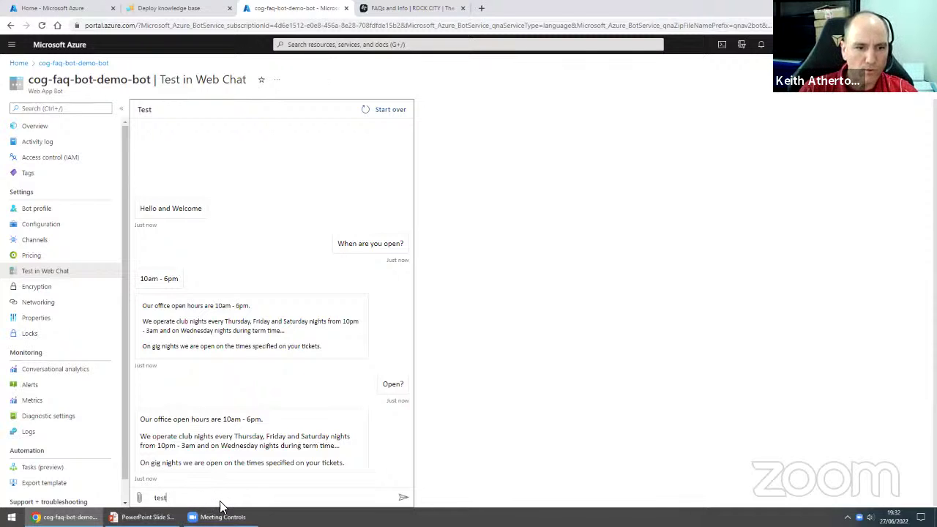
type("est")
key("Return")
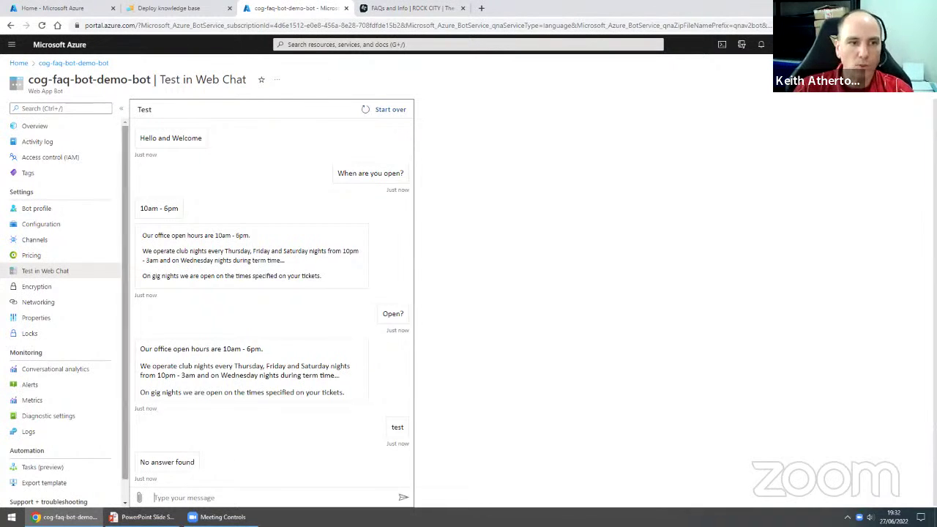
- Go to the bot's Channels list and open the Web Chat channel
left_click(51, 249)
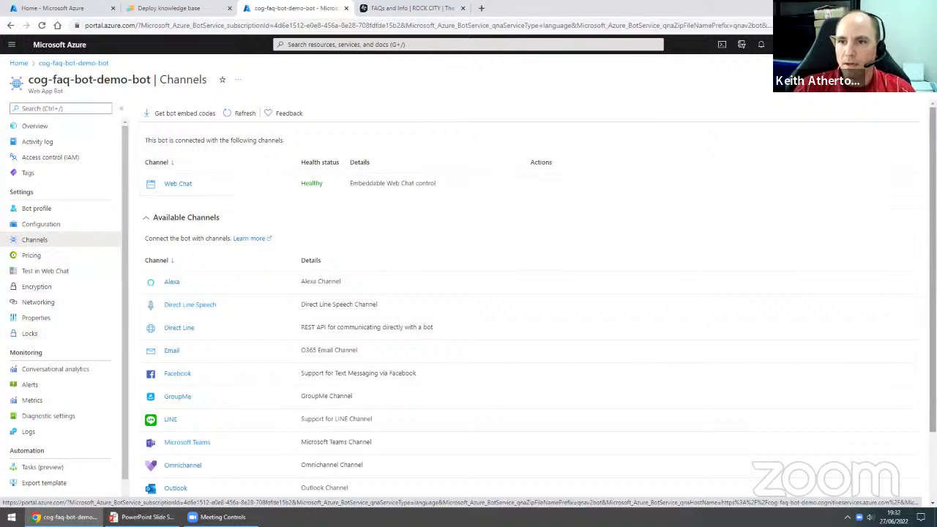
scroll(784, 207, "down", 2)
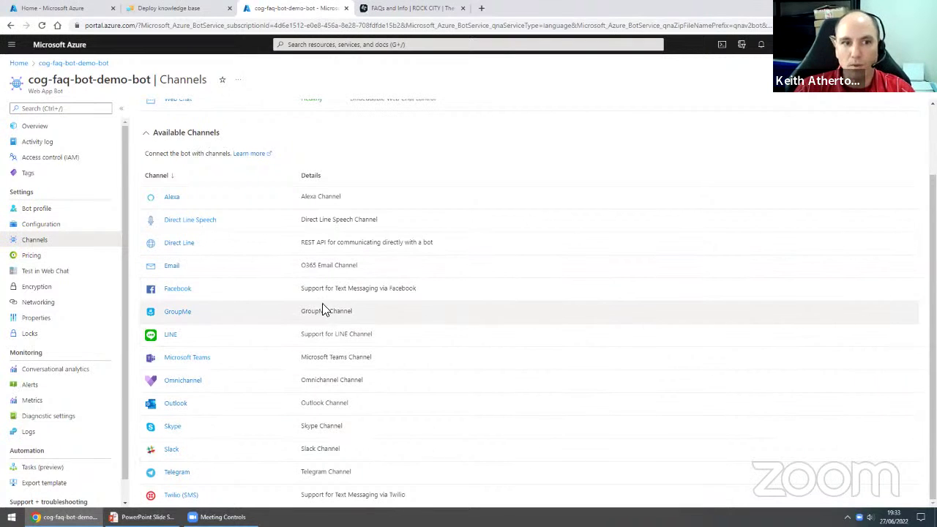
scroll(322, 307, "up", 2)
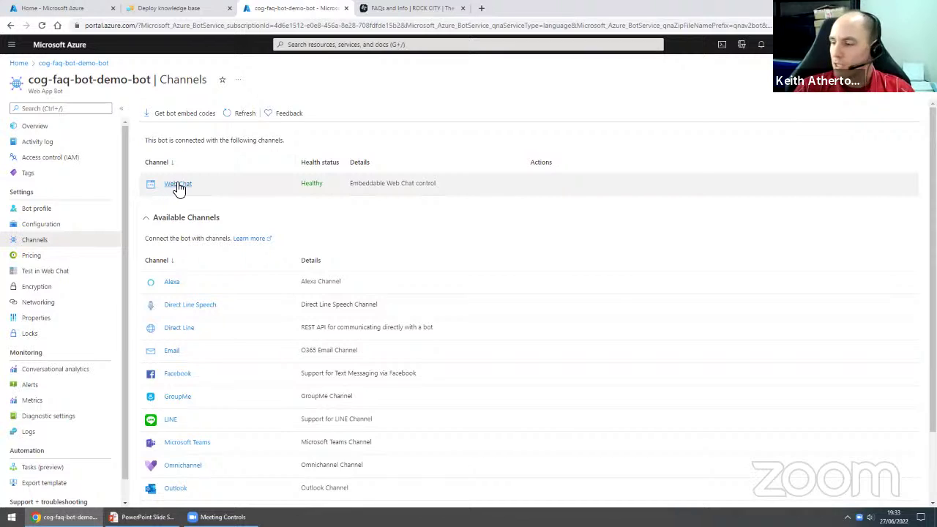
left_click(182, 188)
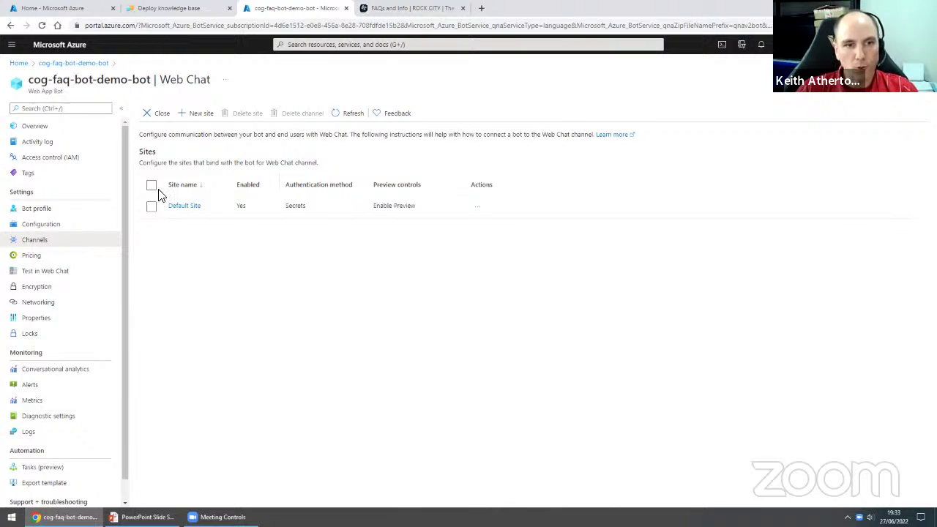
- Open Default Site's Configure the site panel and copy the Embedded iframe code
left_click(194, 207)
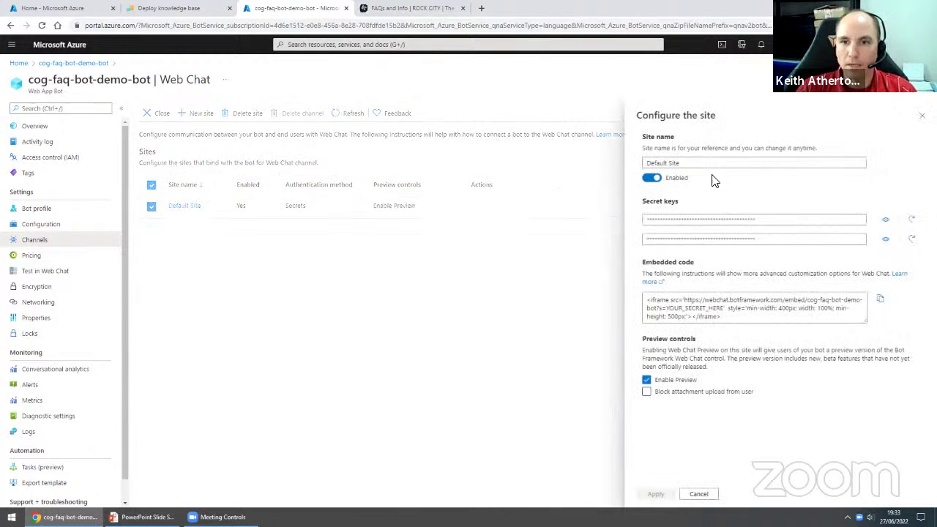
left_click(680, 164)
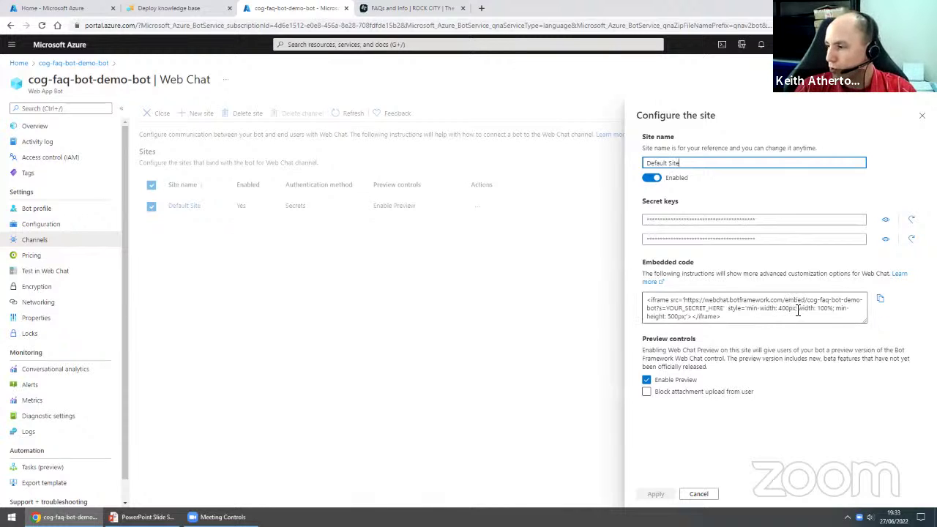
left_click(881, 302)
- Launch Notepad++ via Run, paste the iframe code into a new file, and switch back to Chrome
key("super+r")
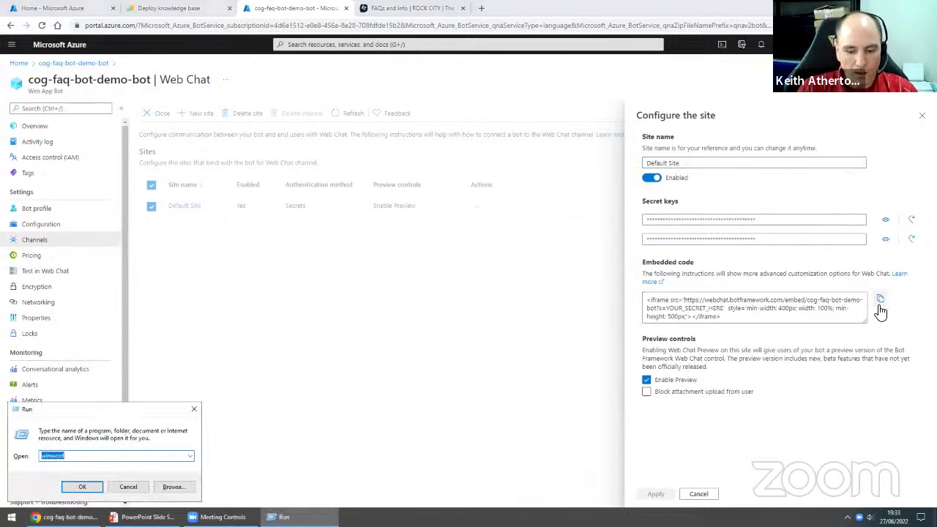
type("notepad")
key("Return")
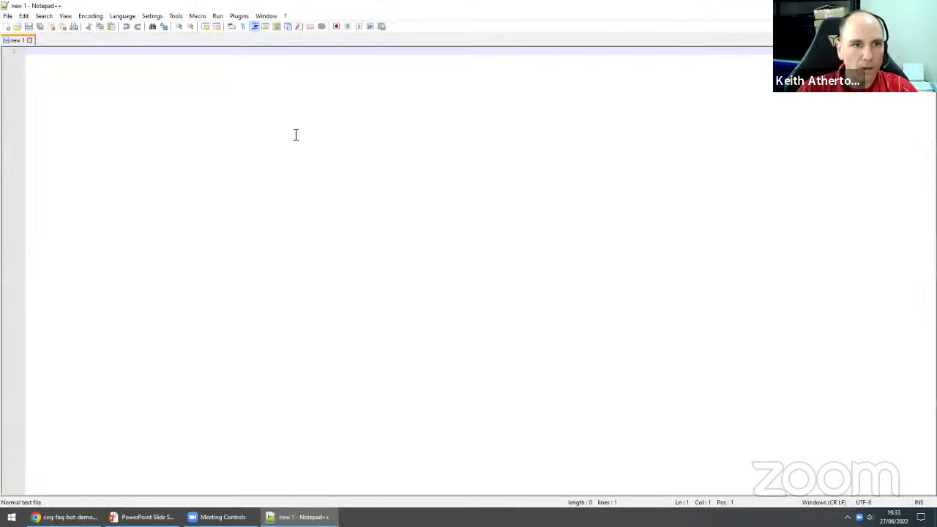
key("ctrl+v")
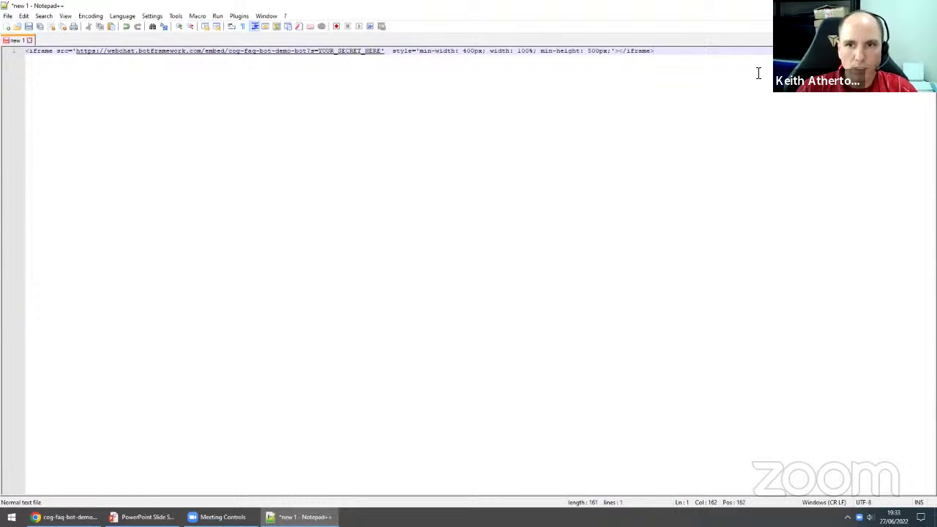
left_click(143, 517)
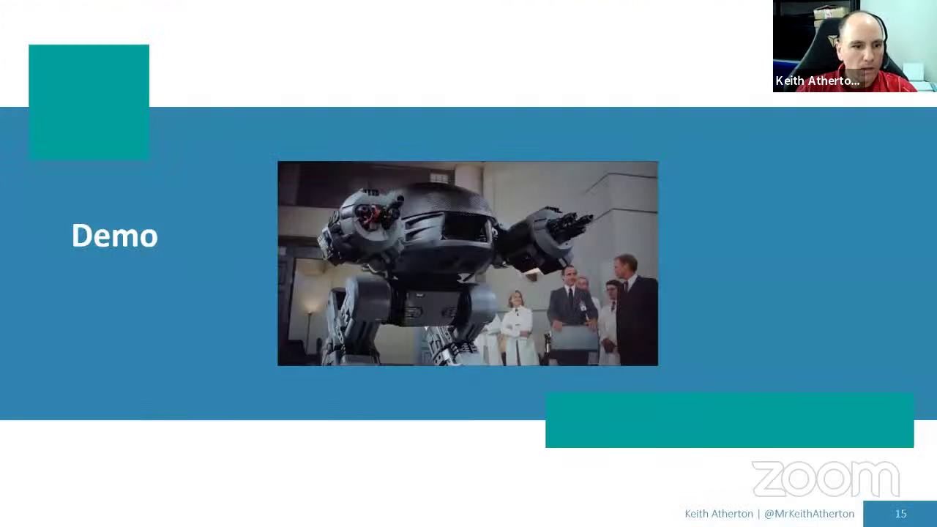
key("super")
left_click(64, 517)
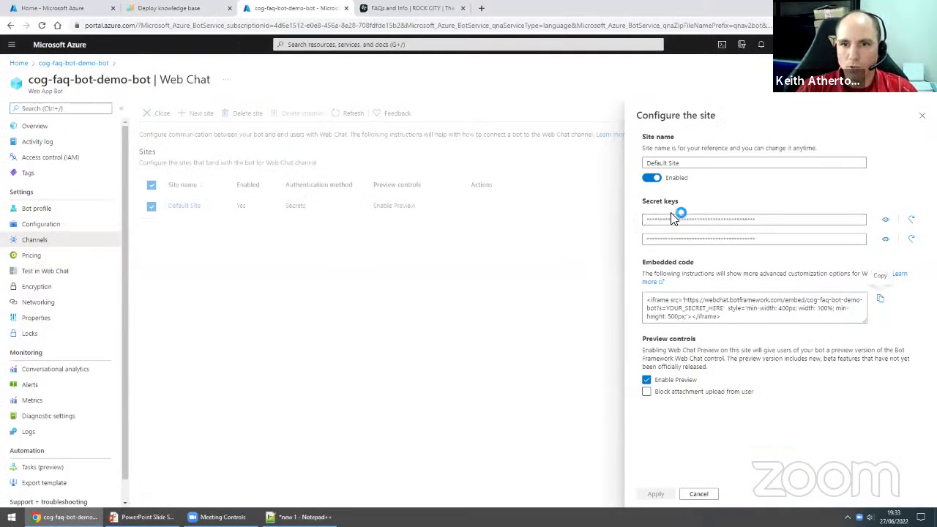
- Reveal and copy the first Web Chat secret key, then place the cursor in the Notepad++ iframe line
left_click(884, 220)
left_click_drag(846, 221, 631, 230)
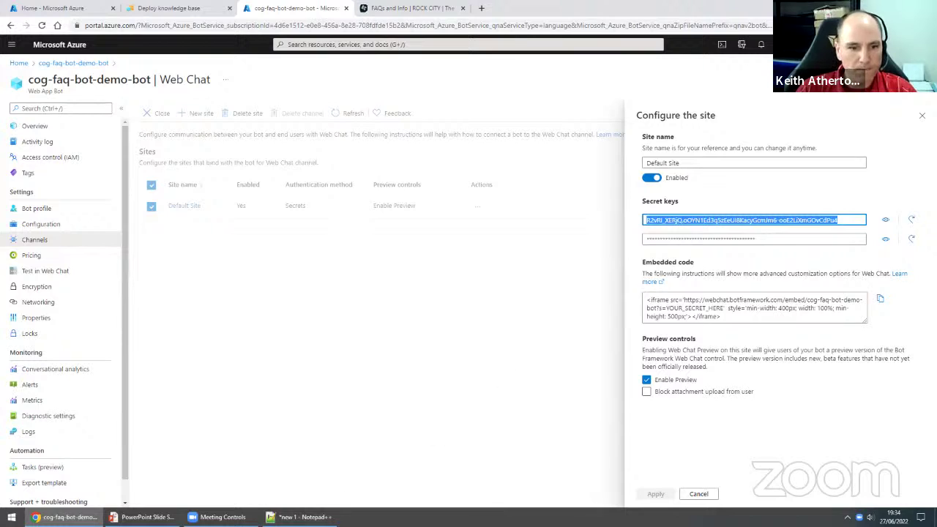
left_click(301, 517)
left_click(388, 57)
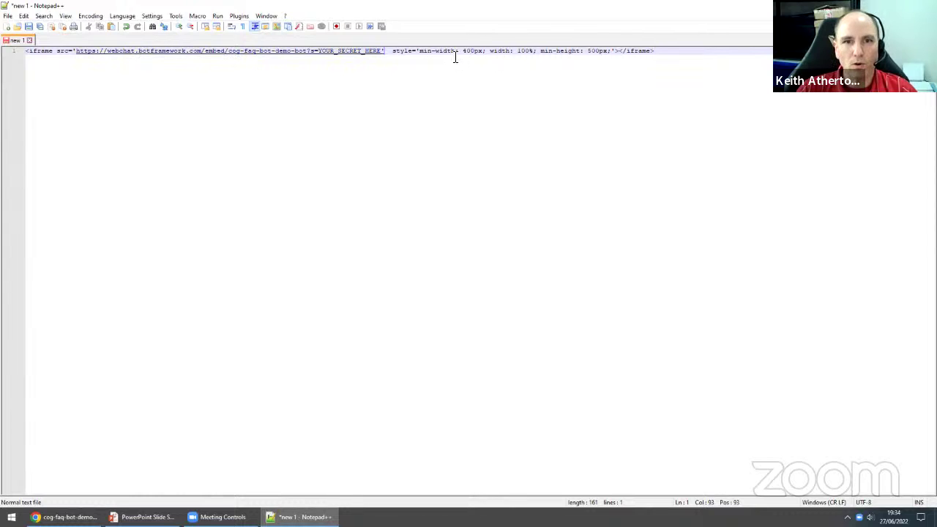
- Replace the YOUR_SECRET_HERE placeholder in the iframe with the copied secret key
left_click_drag(463, 52, 529, 54)
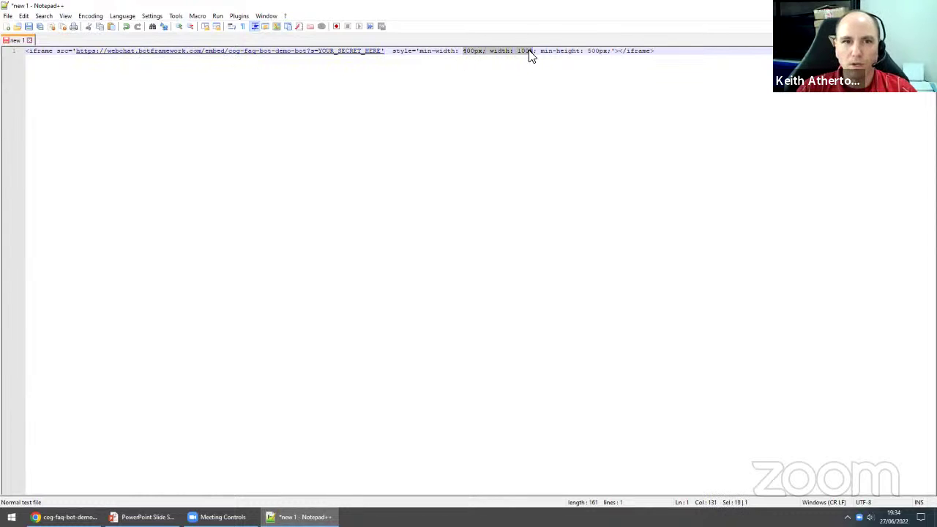
left_click(390, 55)
key("ctrl+shift+Left")
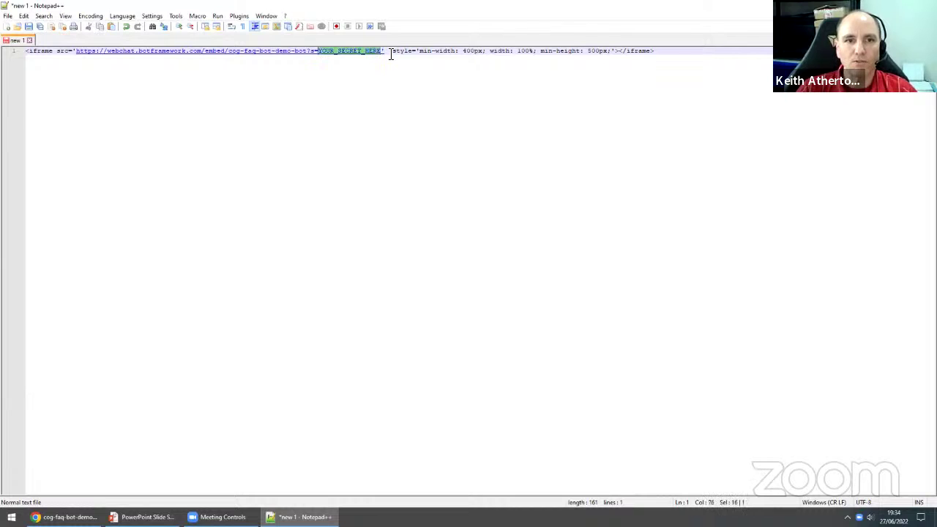
key("ctrl+v")
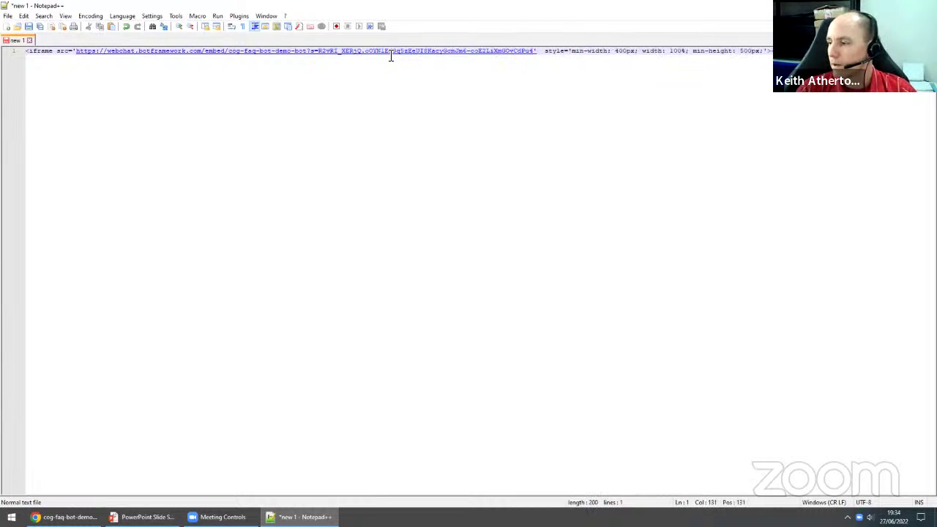
- Save the file to the Desktop as page.html
key("ctrl+s")
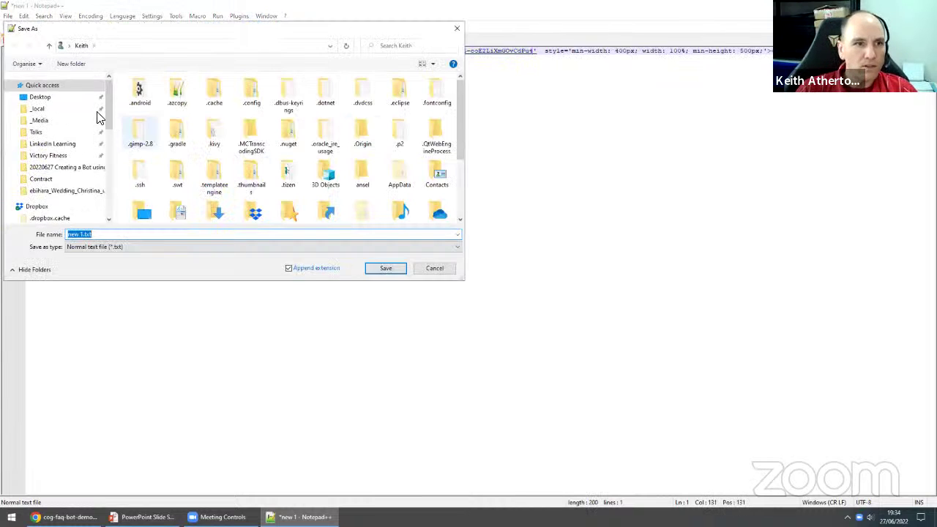
left_click(52, 98)
left_click(136, 234)
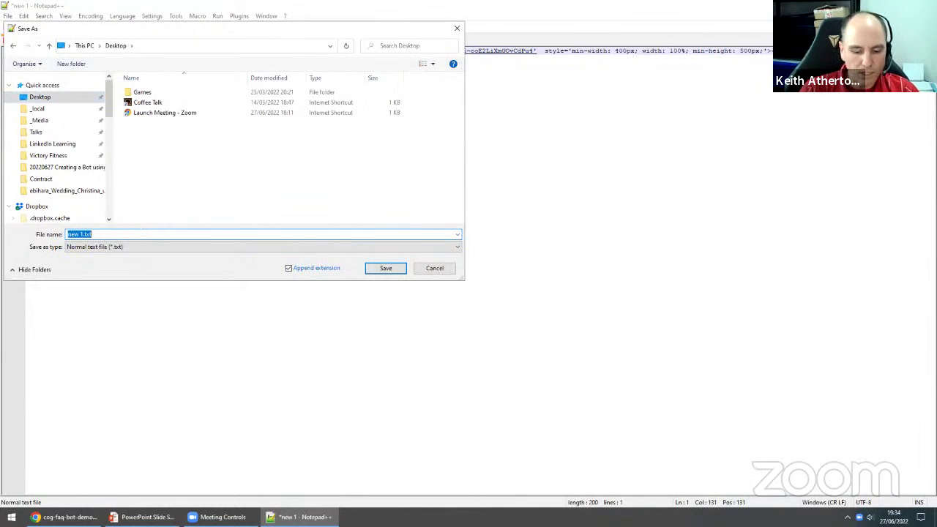
type("page.html")
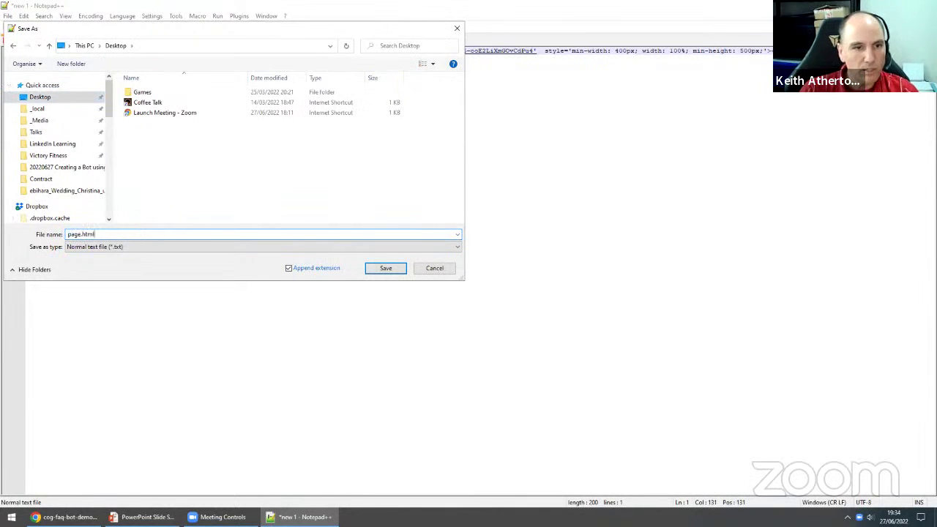
key("Return")
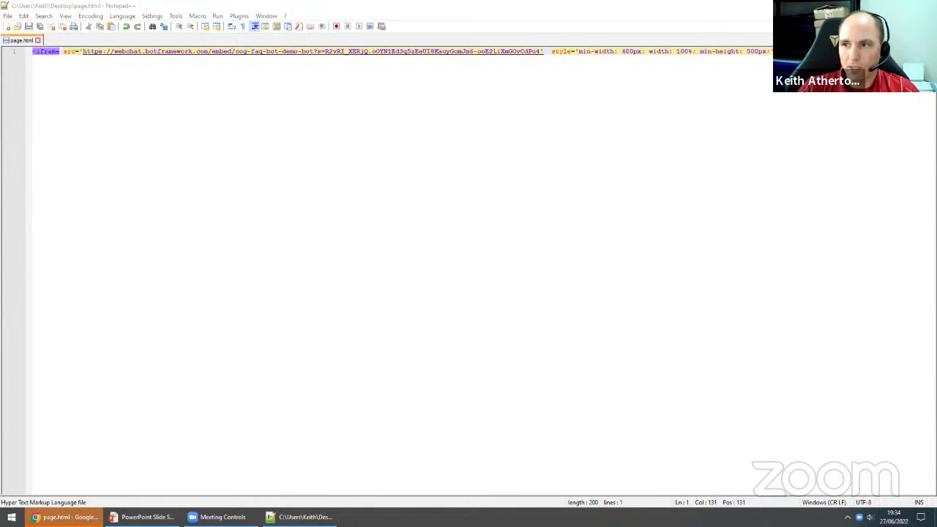
- Bring up the local page.html in Chrome and check its file info
left_click(65, 517)
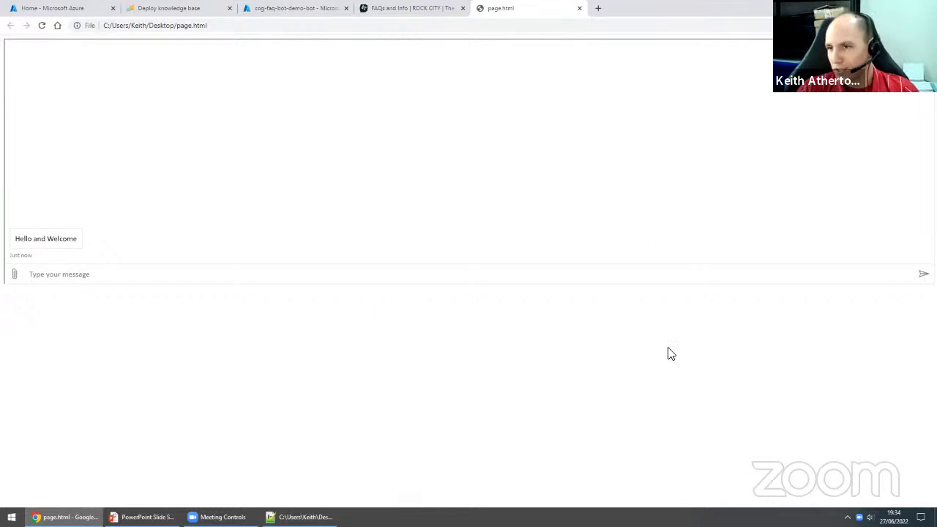
left_click(93, 27)
left_click(142, 27)
- Ask the embedded bot 'When are you open?' and get the 10am - 6pm hours
left_click(149, 274)
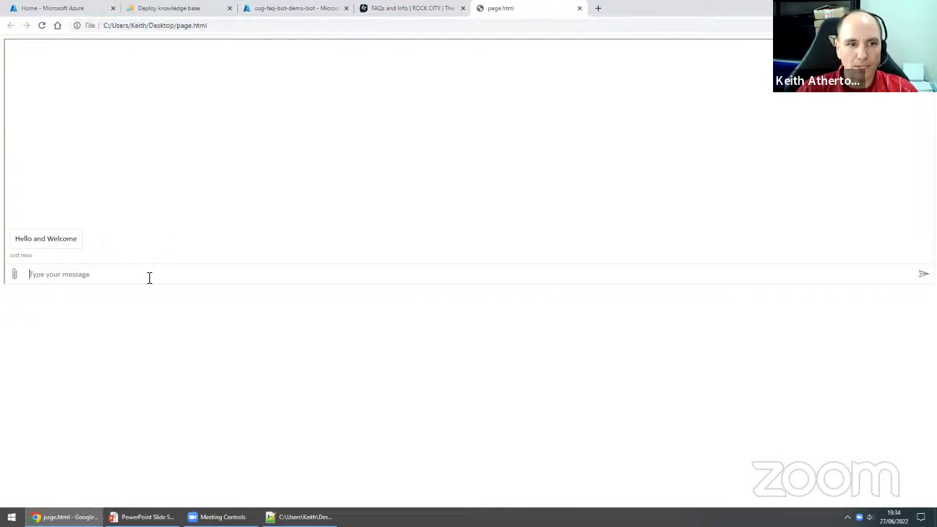
type("When are you open?")
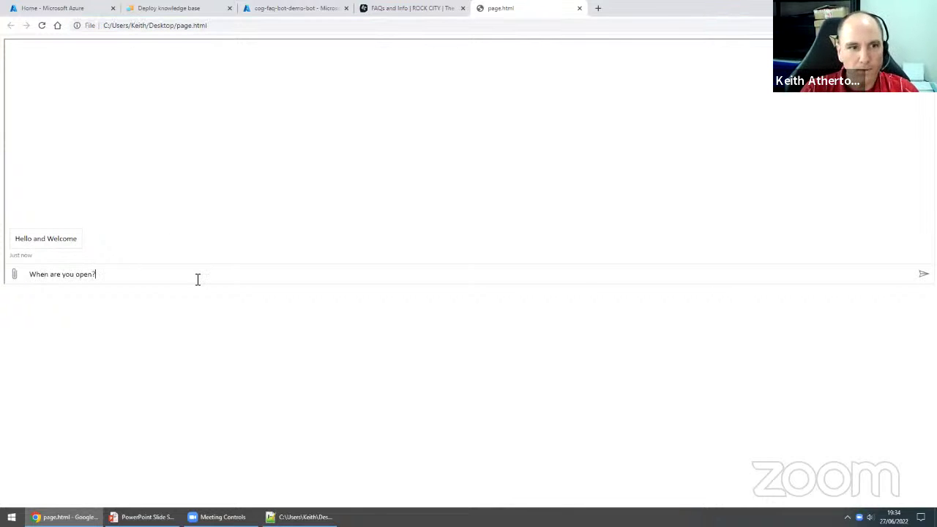
key("Return")
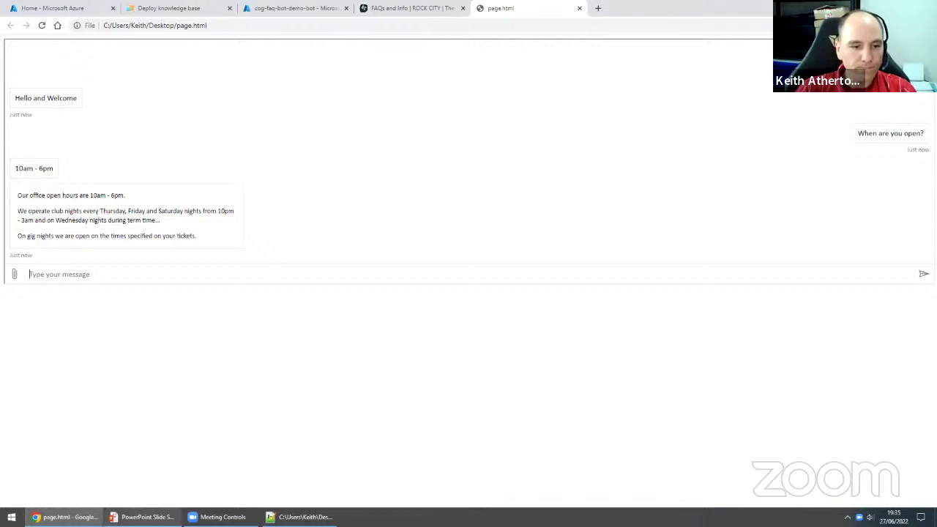
mouse_move(143, 517)
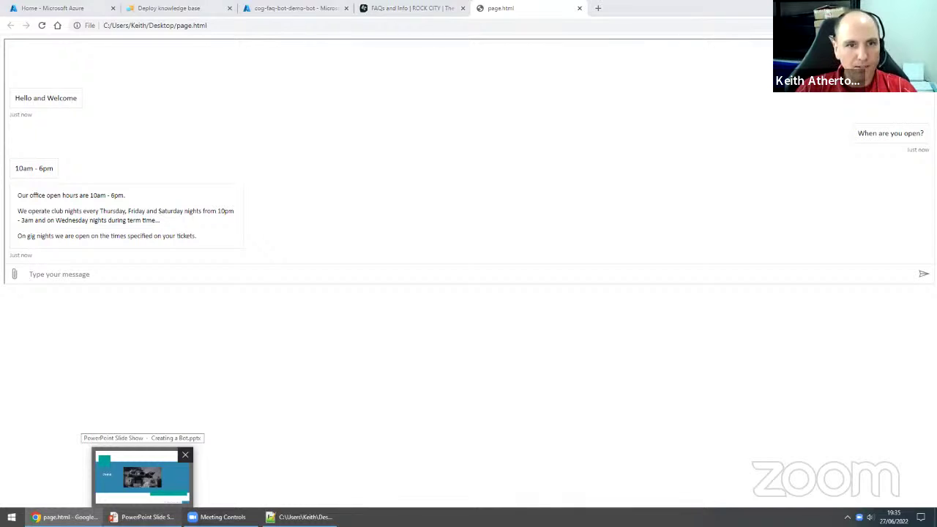
- Resume the slide show and advance to slide 16, 'AI can do some cool stuff, right?'
left_click(143, 516)
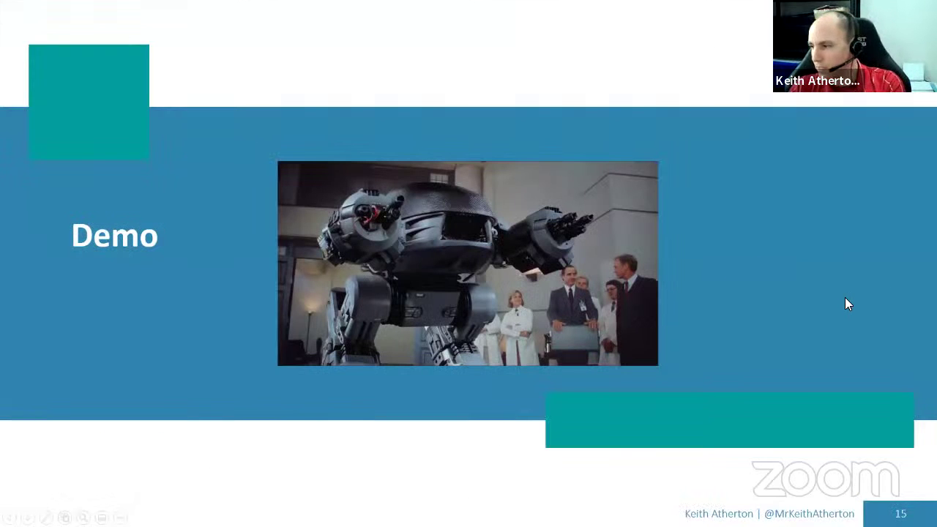
left_click(866, 293)
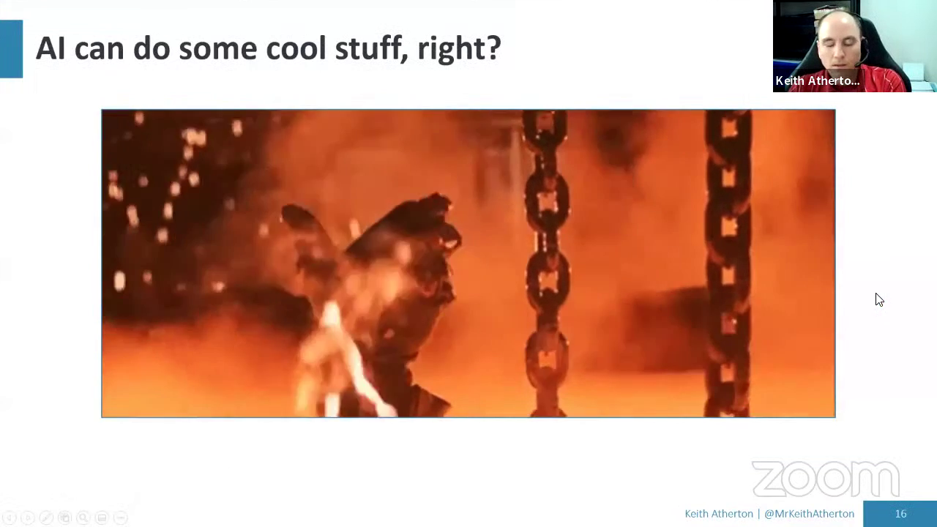